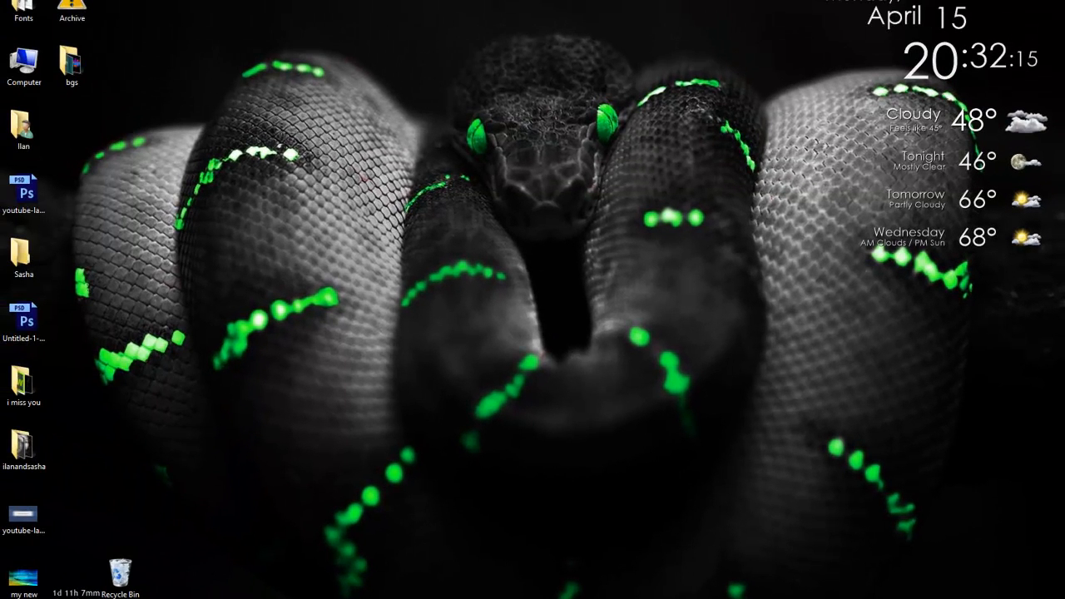
Launch Google Chrome from its taskbar jump list.
{"action": "left_click", "coordinate": [120, 575]}
Maximize the Chrome window and load the Google home page.
{"action": "left_click_drag", "start_coordinate": [747, 4], "coordinate": [200, 0]}
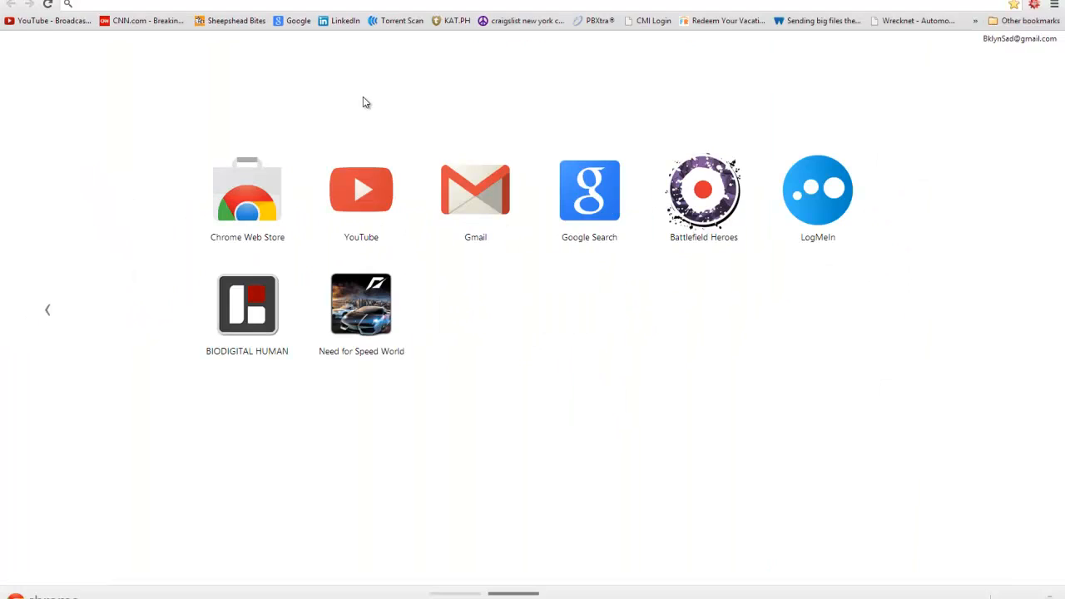
{"action": "type", "text": "google.com"}
{"action": "key", "text": "Return"}
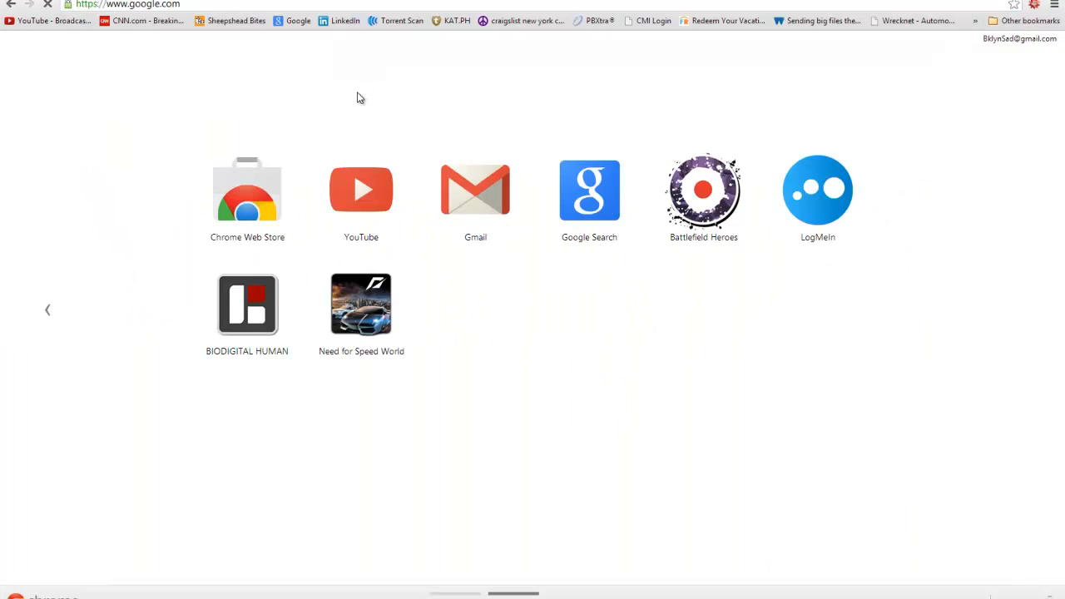
Search Google for 'free texting' and open the text'em free messaging site.
{"action": "type", "text": "free tes"}
{"action": "type", "text": "tx"}
{"action": "key", "text": "BackSpace"}
{"action": "key", "text": "BackSpace"}
{"action": "key", "text": "BackSpace"}
{"action": "type", "text": "xt"}
{"action": "key", "text": "Down"}
{"action": "key", "text": "Return"}
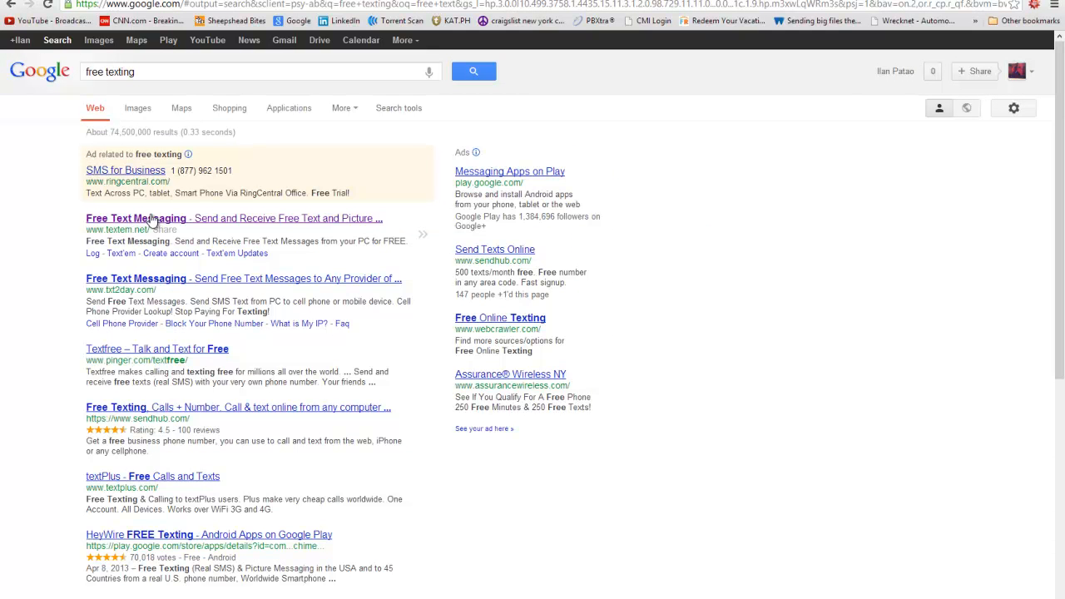
{"action": "left_click", "coordinate": [112, 219]}
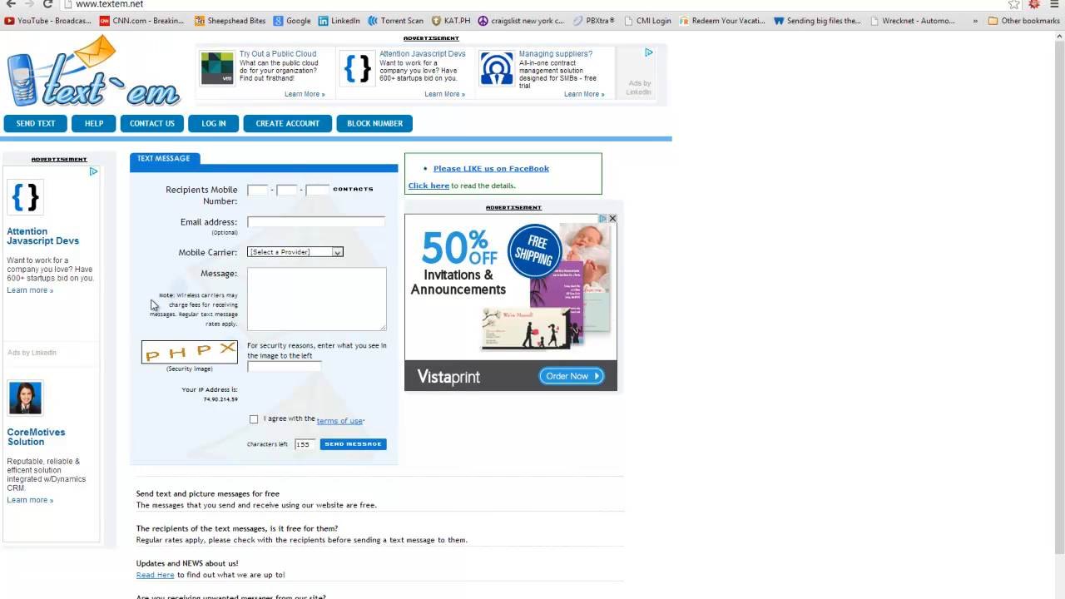
{"action": "left_click", "coordinate": [263, 253]}
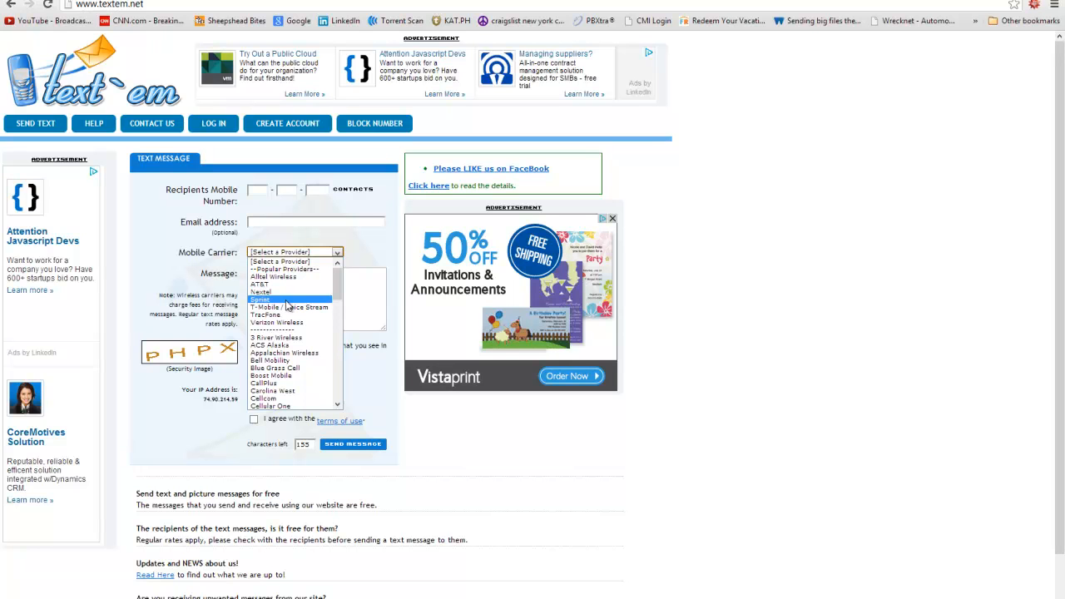
{"action": "left_click", "coordinate": [782, 305]}
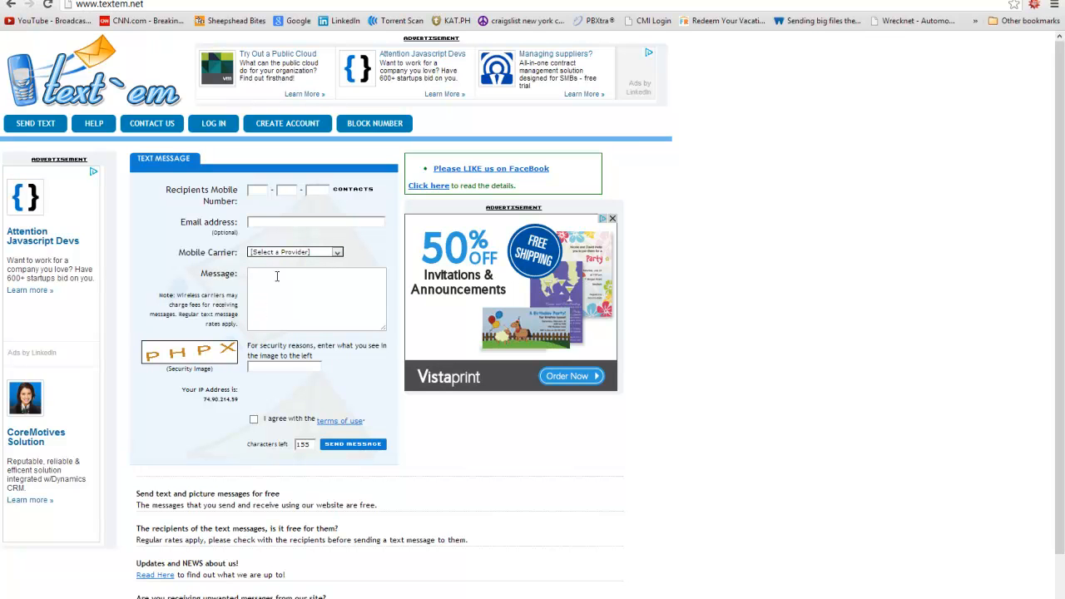
{"action": "left_click_drag", "start_coordinate": [178, 252], "coordinate": [347, 254]}
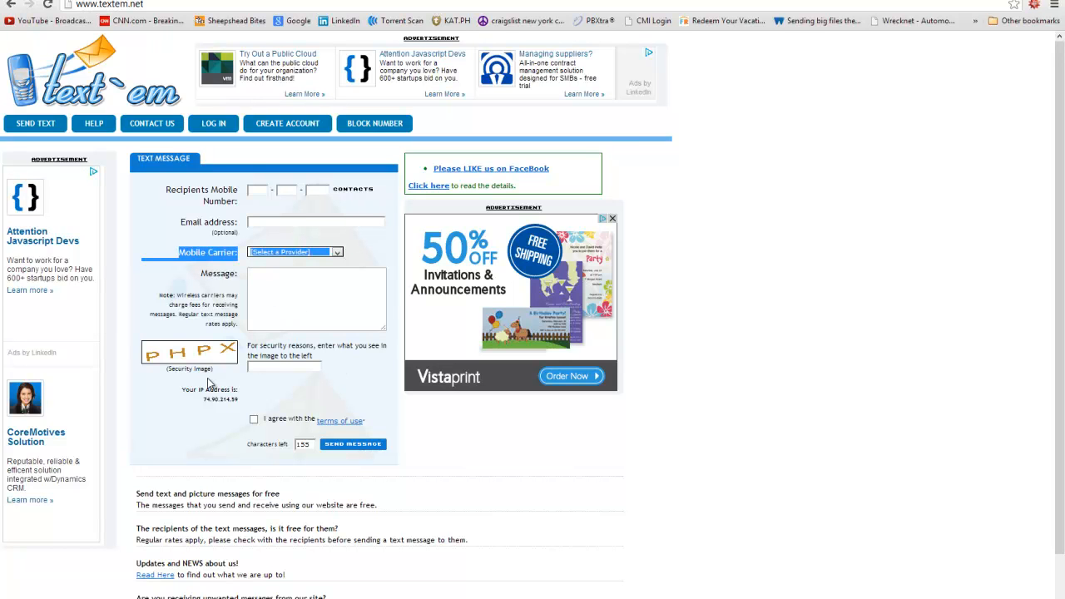
{"action": "left_click", "coordinate": [805, 252]}
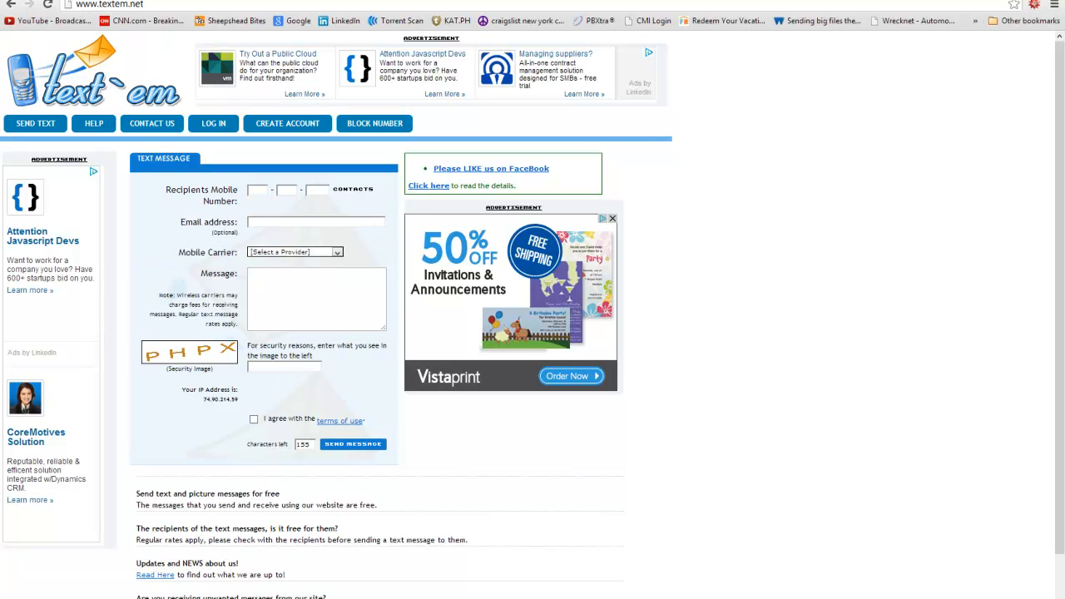
{"action": "left_click", "coordinate": [354, 309]}
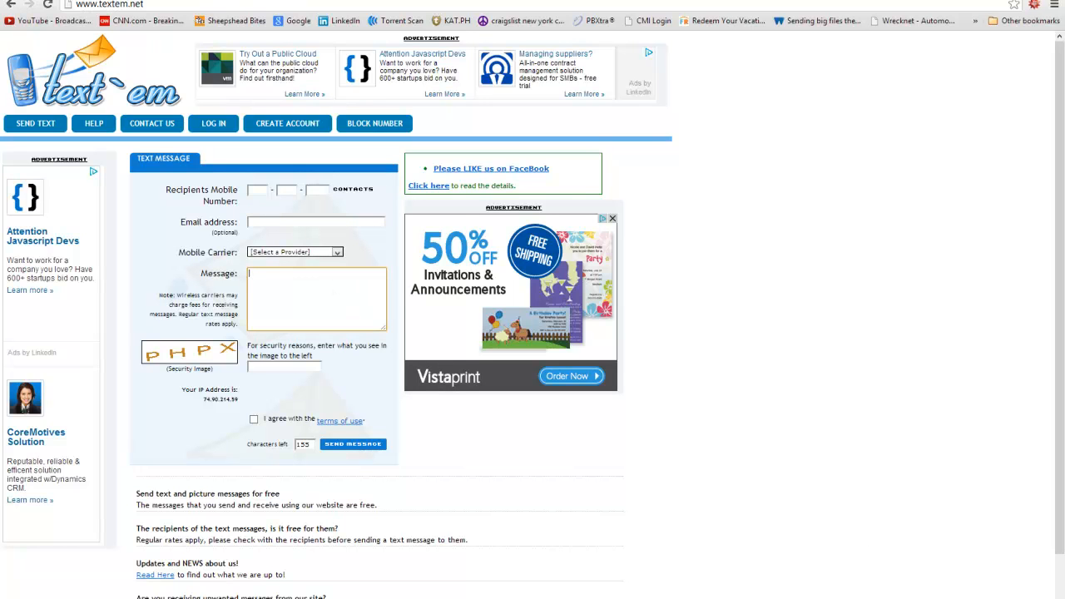
{"action": "left_click", "coordinate": [295, 21]}
Search Google for 'txtdrop' and open the txtDrop.com result.
{"action": "type", "text": "txtdrop"}
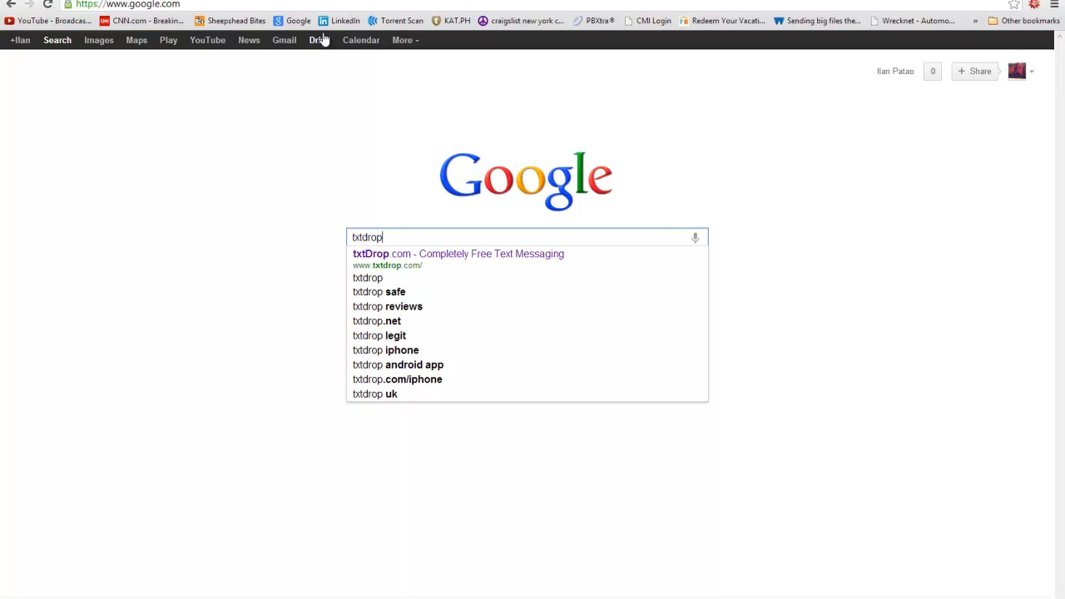
{"action": "key", "text": "Return"}
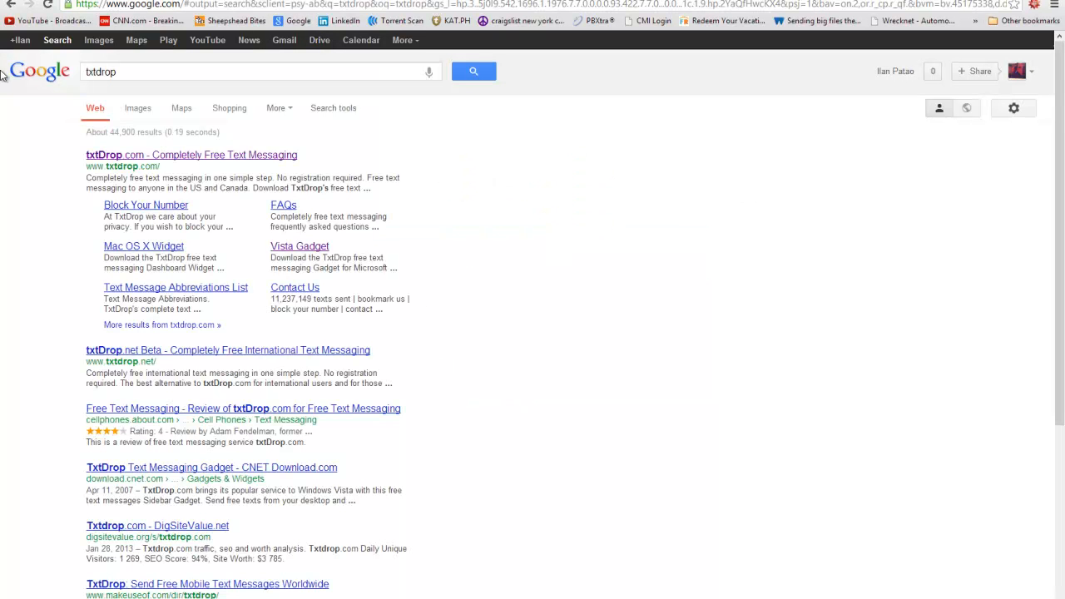
{"action": "left_click", "coordinate": [209, 167]}
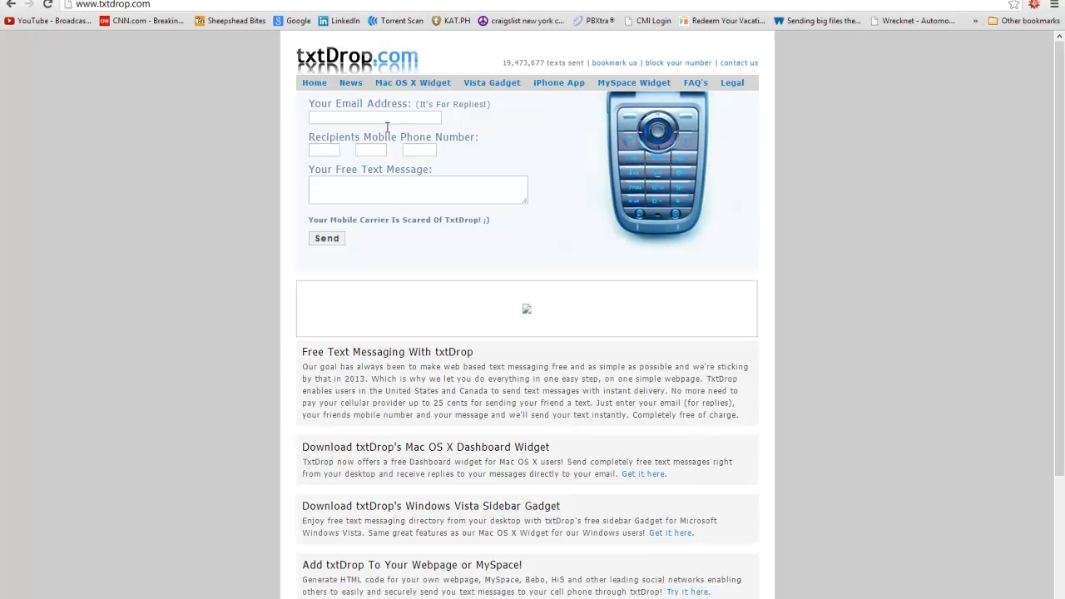
{"action": "left_click", "coordinate": [361, 118]}
{"action": "left_click", "coordinate": [329, 150]}
{"action": "left_click", "coordinate": [372, 150]}
{"action": "left_click", "coordinate": [426, 150]}
{"action": "left_click_drag", "start_coordinate": [320, 138], "coordinate": [456, 148]}
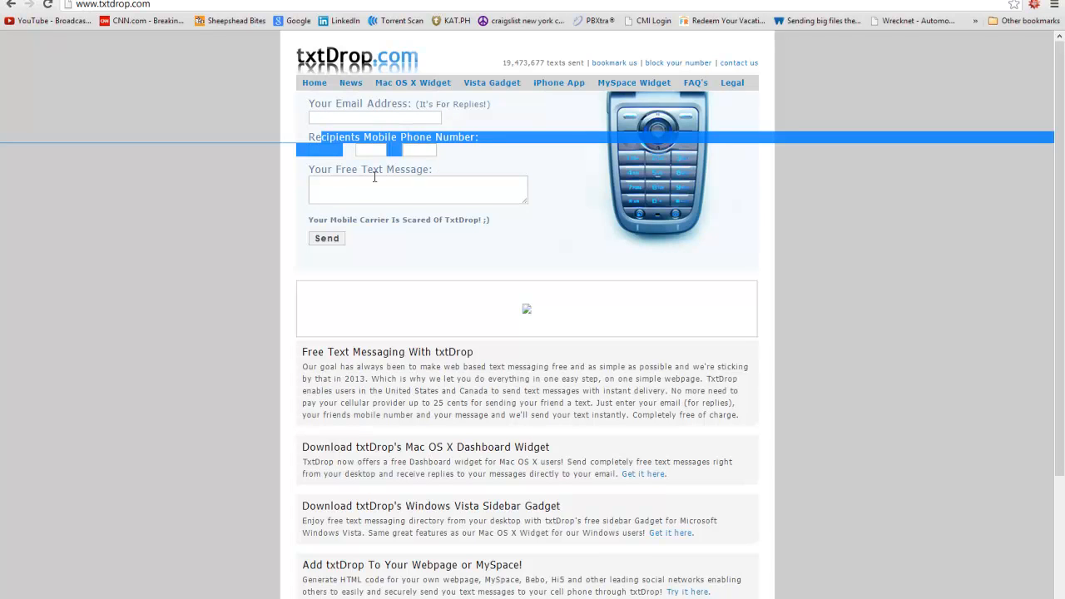
{"action": "left_click", "coordinate": [343, 185]}
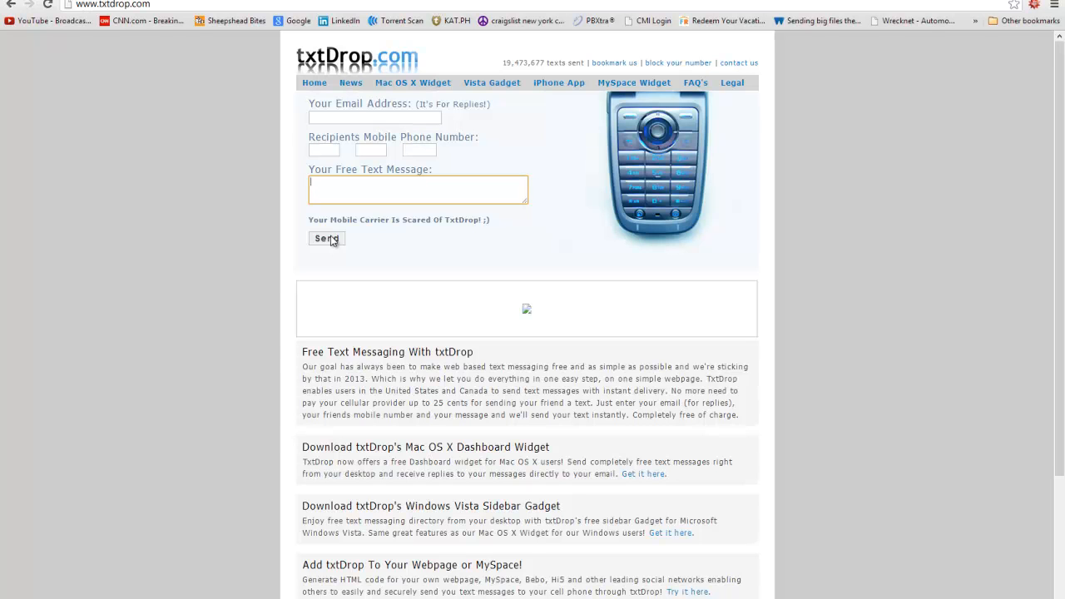
{"action": "left_click", "coordinate": [328, 117]}
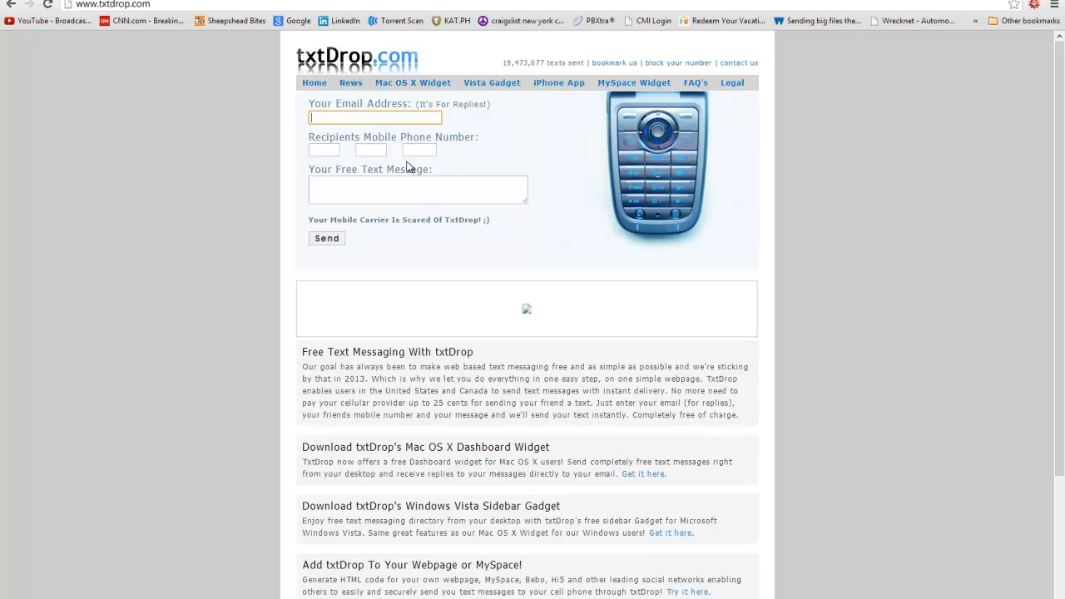
{"action": "left_click", "coordinate": [352, 114]}
{"action": "left_click", "coordinate": [264, 123]}
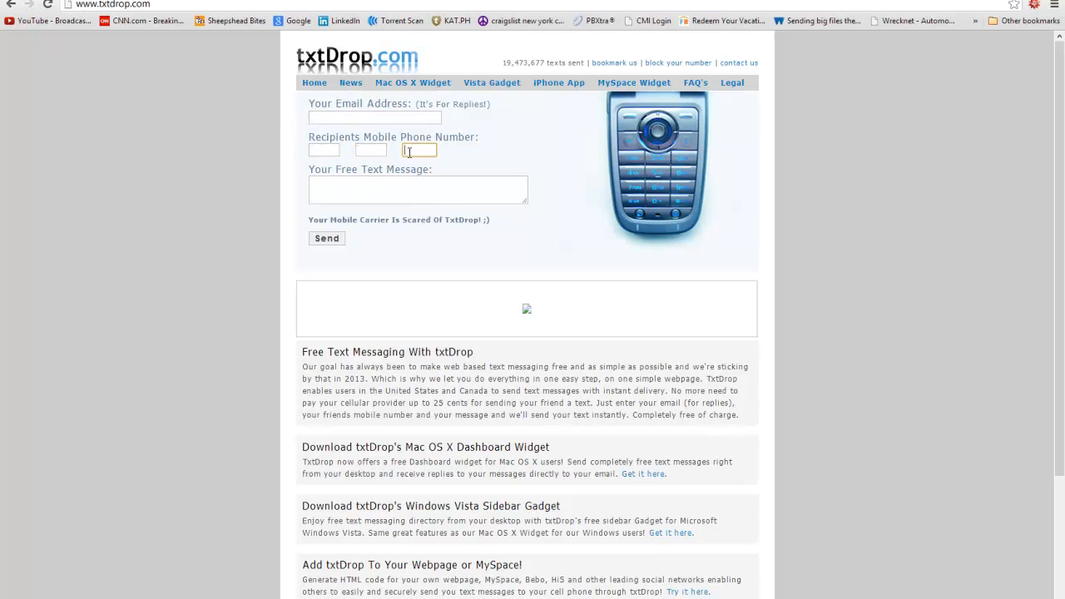
{"action": "left_click", "coordinate": [376, 188]}
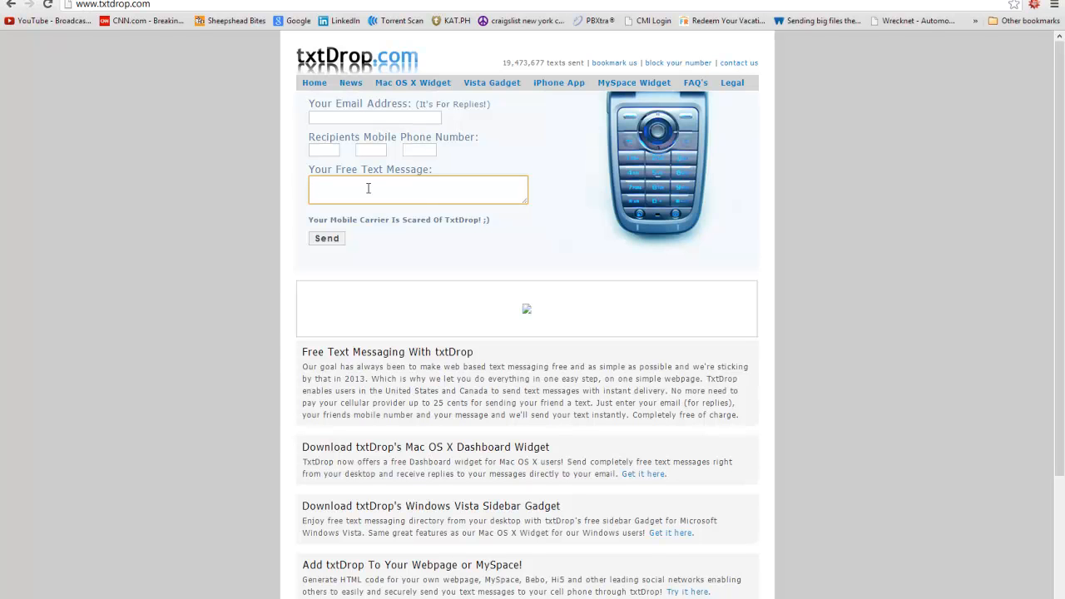
{"action": "left_click", "coordinate": [326, 152]}
{"action": "left_click", "coordinate": [365, 151]}
{"action": "left_click", "coordinate": [425, 152]}
{"action": "left_click", "coordinate": [351, 180]}
Open txtDrop's iPhone App page, follow the txtdrop.com/iphone link, and try its form fields.
{"action": "left_click", "coordinate": [557, 86]}
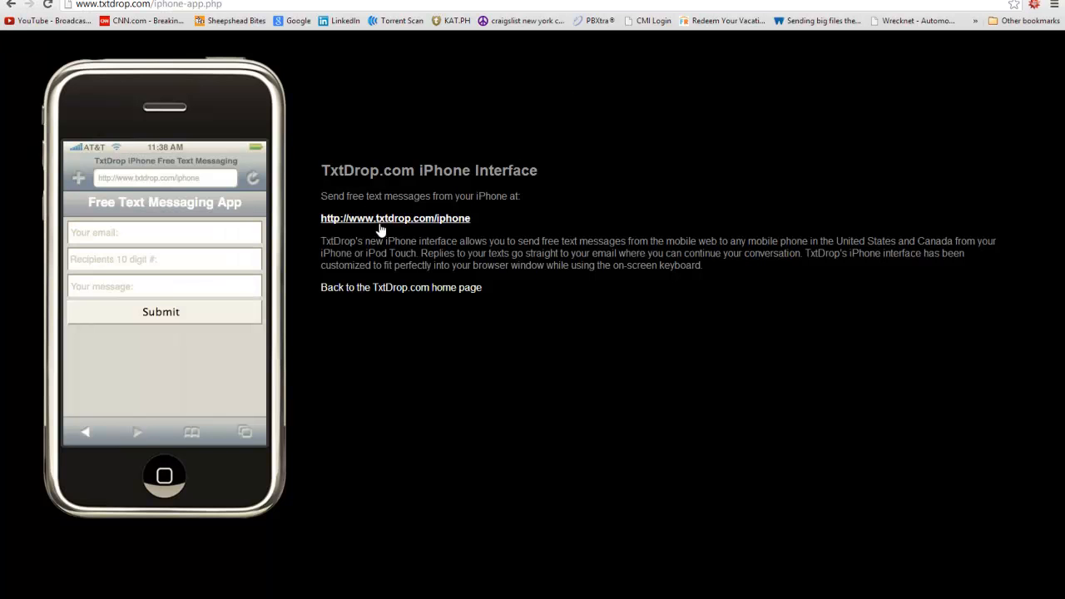
{"action": "left_click", "coordinate": [359, 221]}
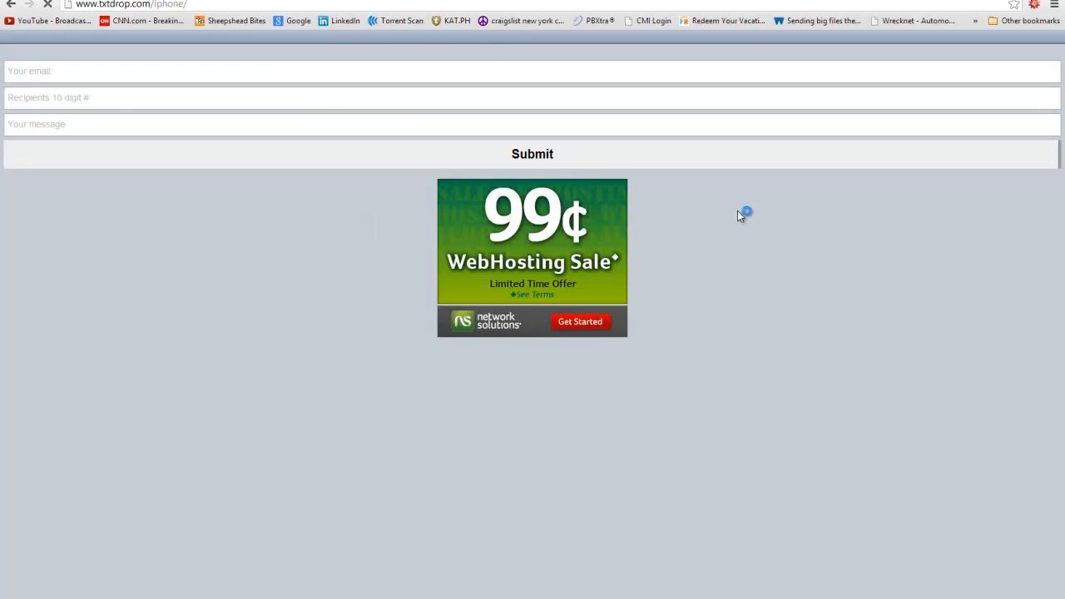
{"action": "left_click", "coordinate": [60, 73]}
{"action": "left_click", "coordinate": [106, 99]}
{"action": "left_click", "coordinate": [94, 129]}
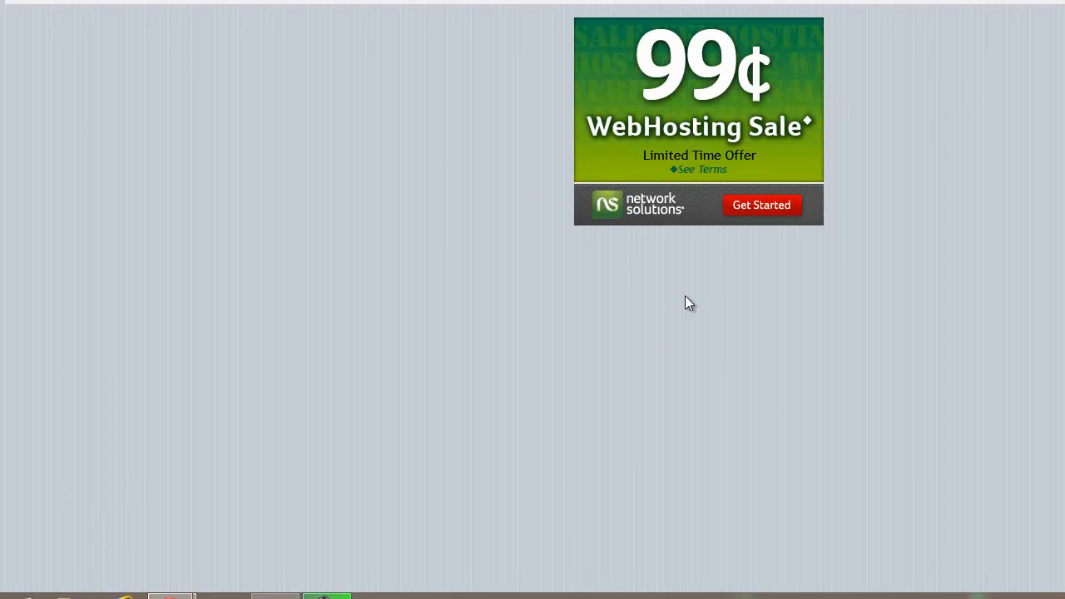
Search 'dream' in the Start menu and launch Macromedia Dreamweaver 8.
{"action": "key", "text": "super"}
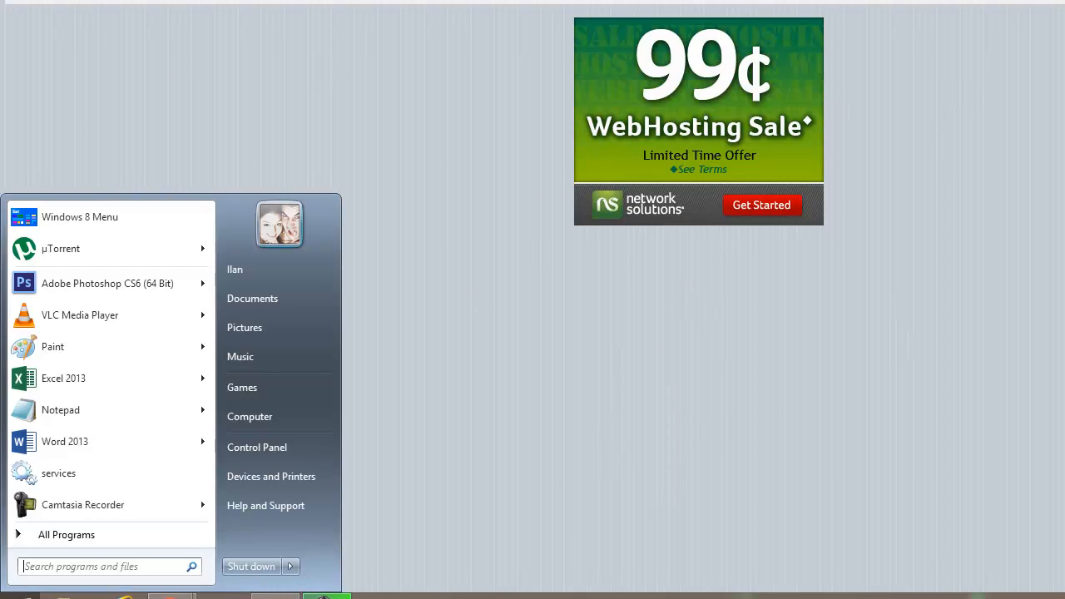
{"action": "type", "text": "dream"}
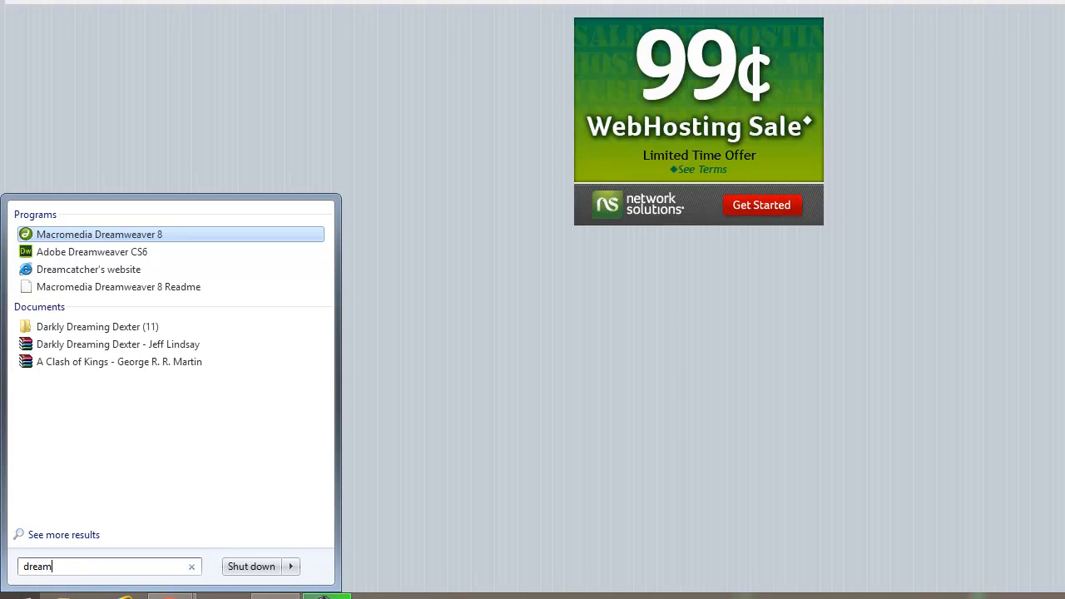
{"action": "key", "text": "Down"}
{"action": "key", "text": "Up"}
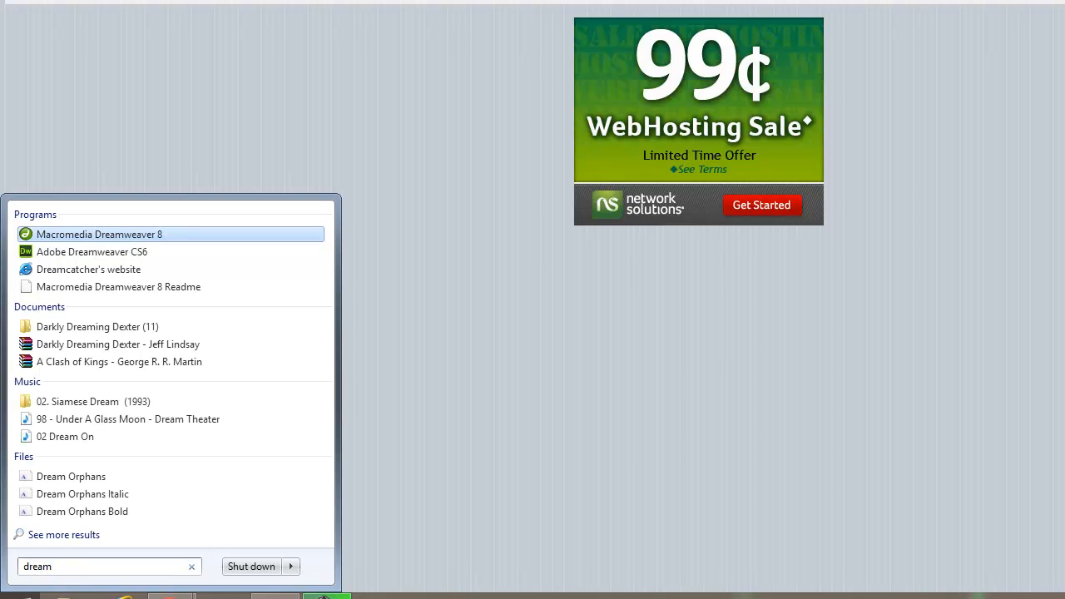
{"action": "key", "text": "Escape"}
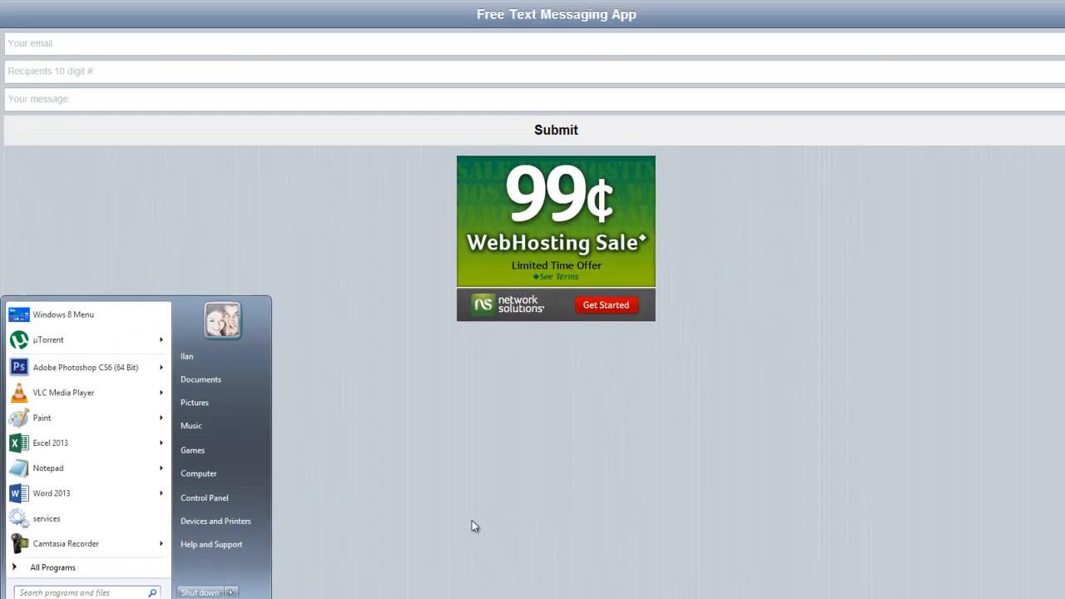
{"action": "left_click", "coordinate": [569, 446]}
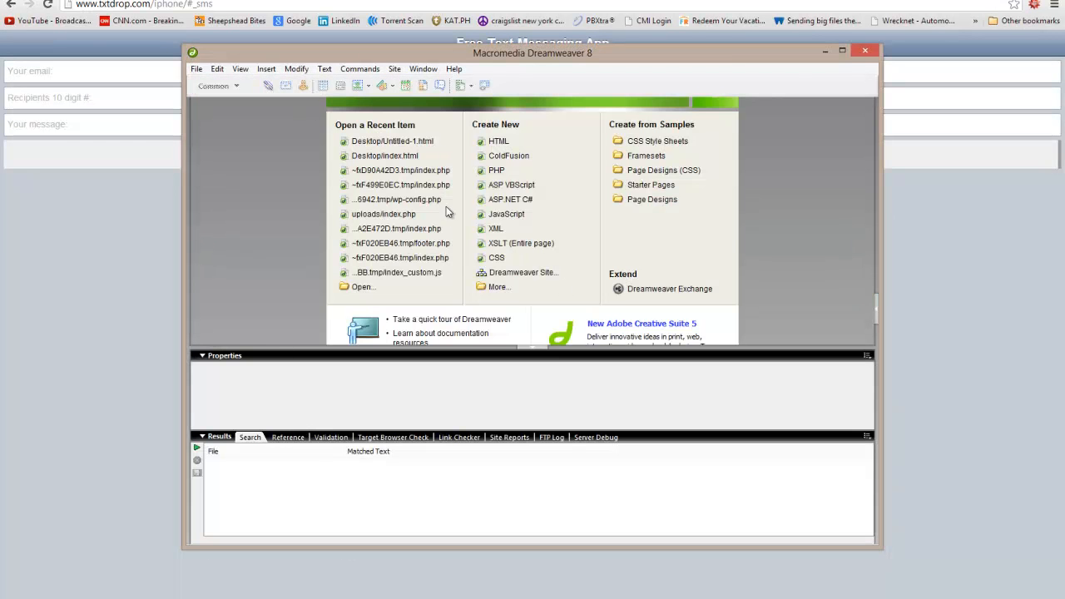
Paste the mobile form page's full source over the code of a new blank HTML document.
{"action": "left_click", "coordinate": [502, 145]}
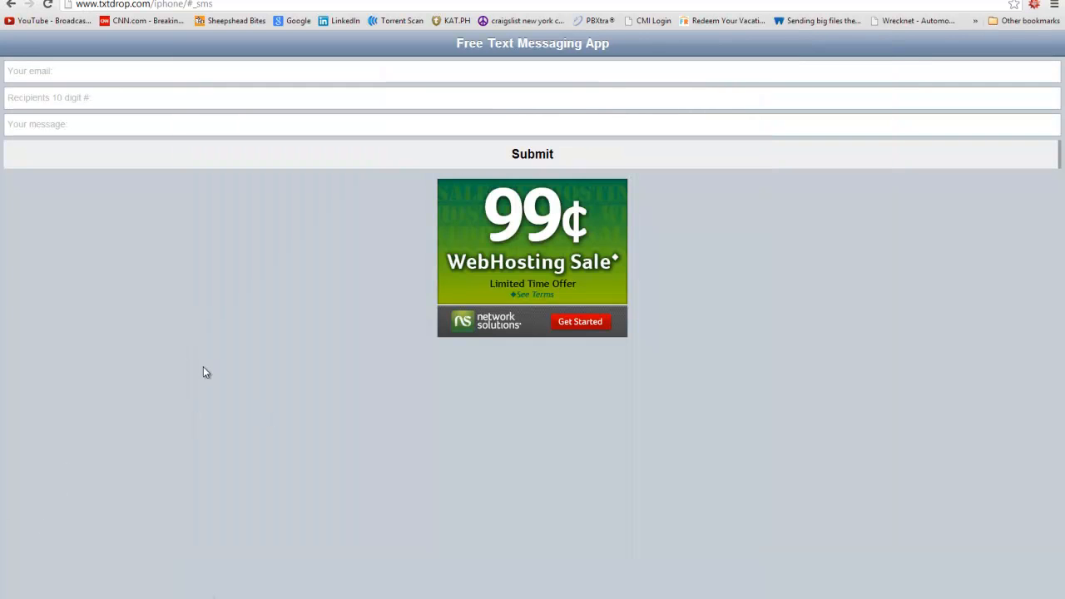
{"action": "right_click", "coordinate": [216, 356]}
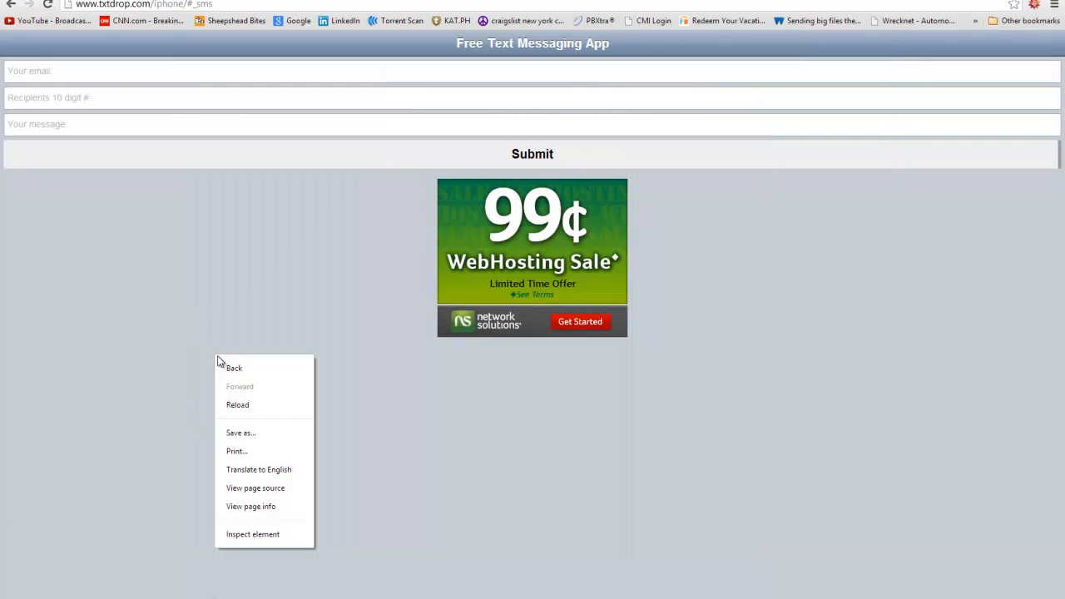
{"action": "left_click", "coordinate": [272, 488]}
{"action": "key", "text": "ctrl+a"}
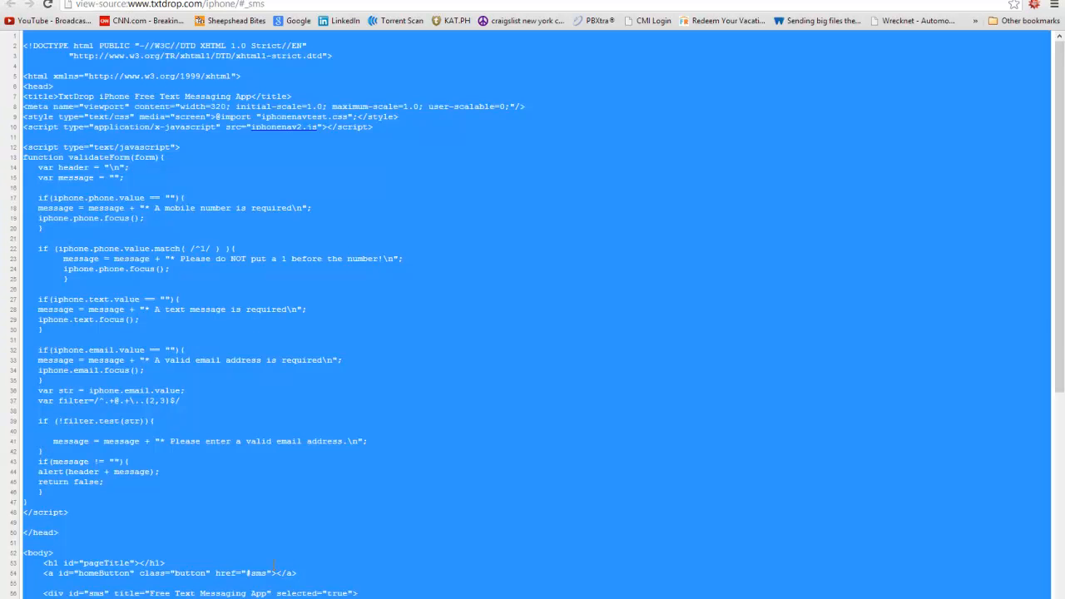
{"action": "key", "text": "alt+Tab"}
{"action": "key", "text": "ctrl+a"}
{"action": "key", "text": "ctrl+v"}
Return to Chrome's view-source page and start editing its web address.
{"action": "scroll", "coordinate": [307, 271], "scroll_direction": "up", "scroll_amount": 20}
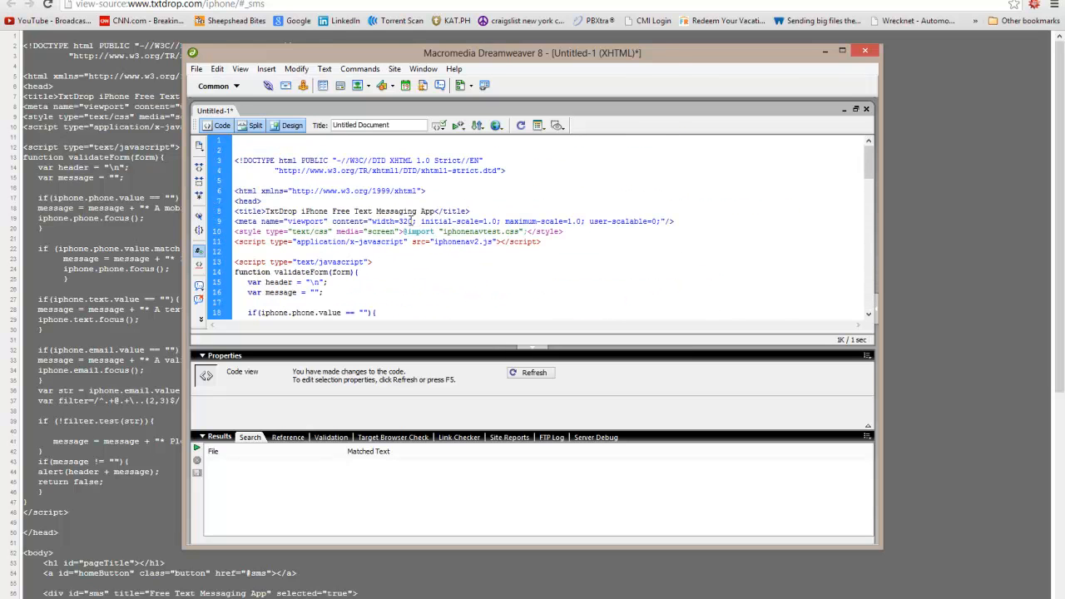
{"action": "left_click", "coordinate": [70, 175]}
{"action": "left_click_drag", "start_coordinate": [241, 4], "coordinate": [45, 9]}
{"action": "left_click", "coordinate": [190, 6]}
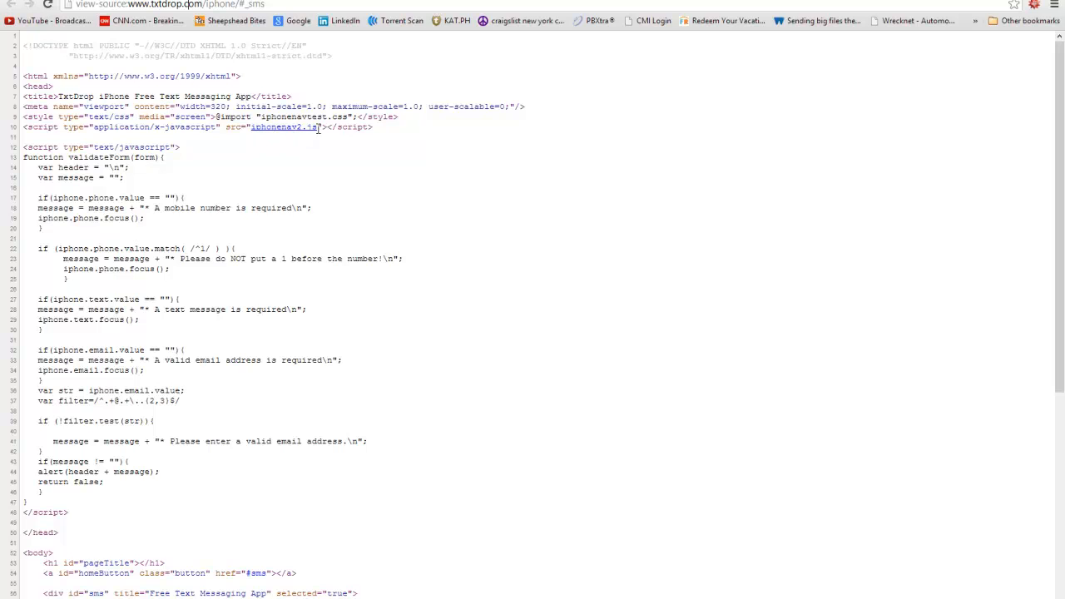
{"action": "left_click_drag", "start_coordinate": [168, 36], "coordinate": [100, 36]}
{"action": "key", "text": "BackSpace"}
{"action": "key", "text": "Return"}
{"action": "left_click", "coordinate": [253, 35]}
{"action": "left_click", "coordinate": [244, 36]}
{"action": "left_click_drag", "start_coordinate": [245, 36], "coordinate": [389, 36]}
{"action": "key", "text": "BackSpace"}
{"action": "key", "text": "Return"}
{"action": "left_click_drag", "start_coordinate": [306, 34], "coordinate": [100, 36]}
{"action": "left_click", "coordinate": [155, 36]}
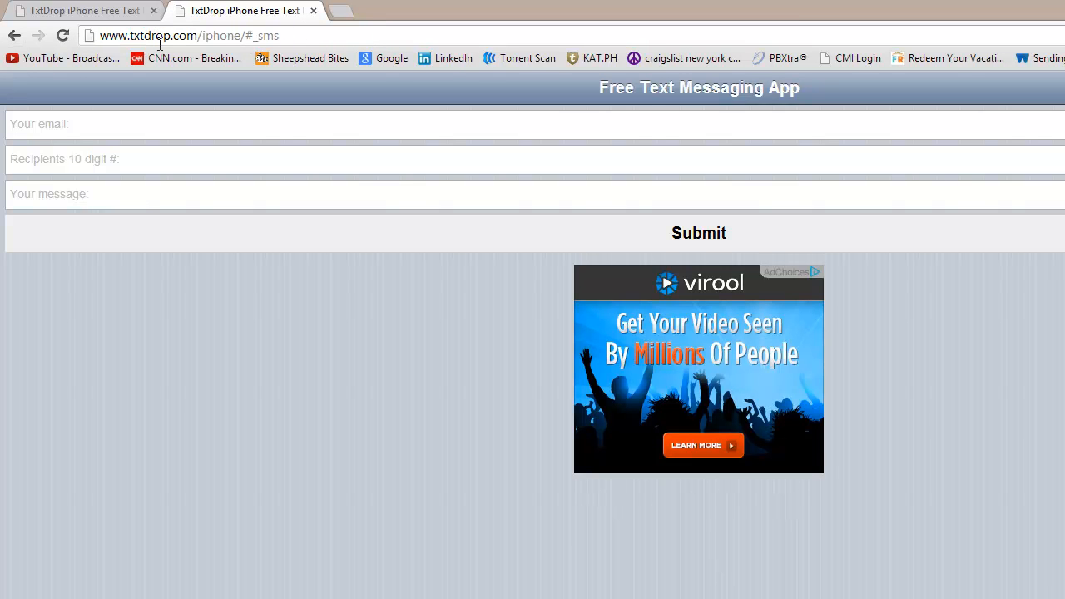
{"action": "type", "text": "http://"}
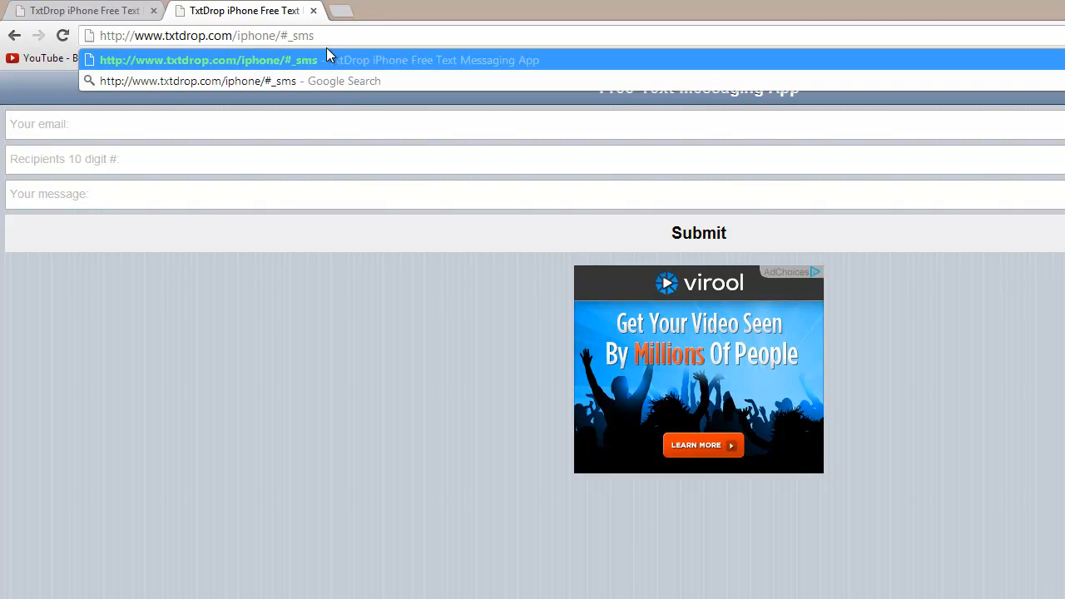
{"action": "left_click_drag", "start_coordinate": [283, 36], "coordinate": [316, 36]}
{"action": "key", "text": "BackSpace"}
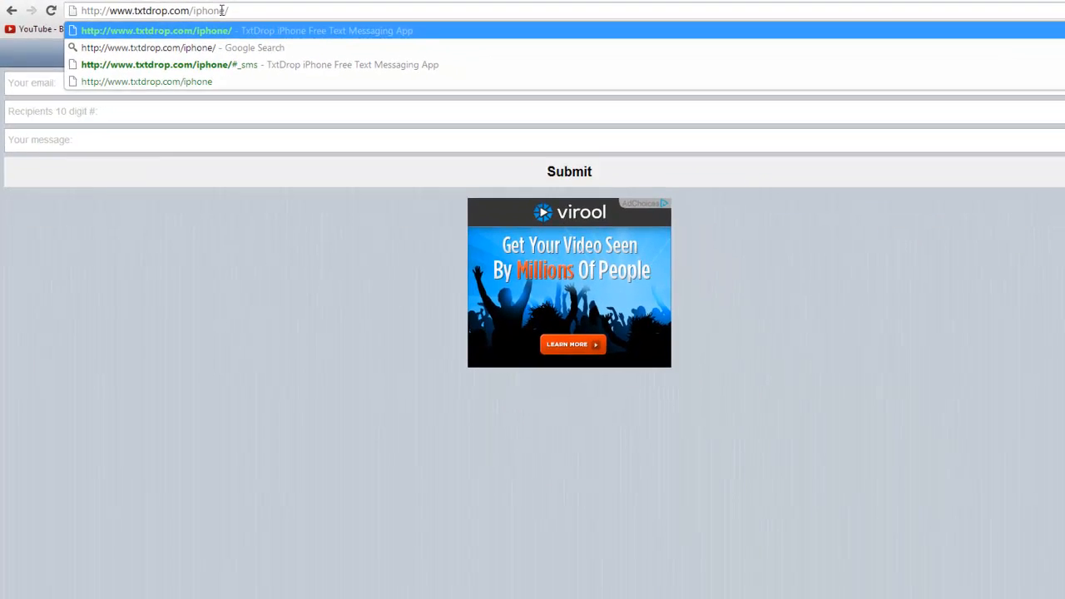
{"action": "key", "text": "Return"}
Prefix the stylesheet, script and form action paths with the copied site folder address.
{"action": "key", "text": "alt+Tab"}
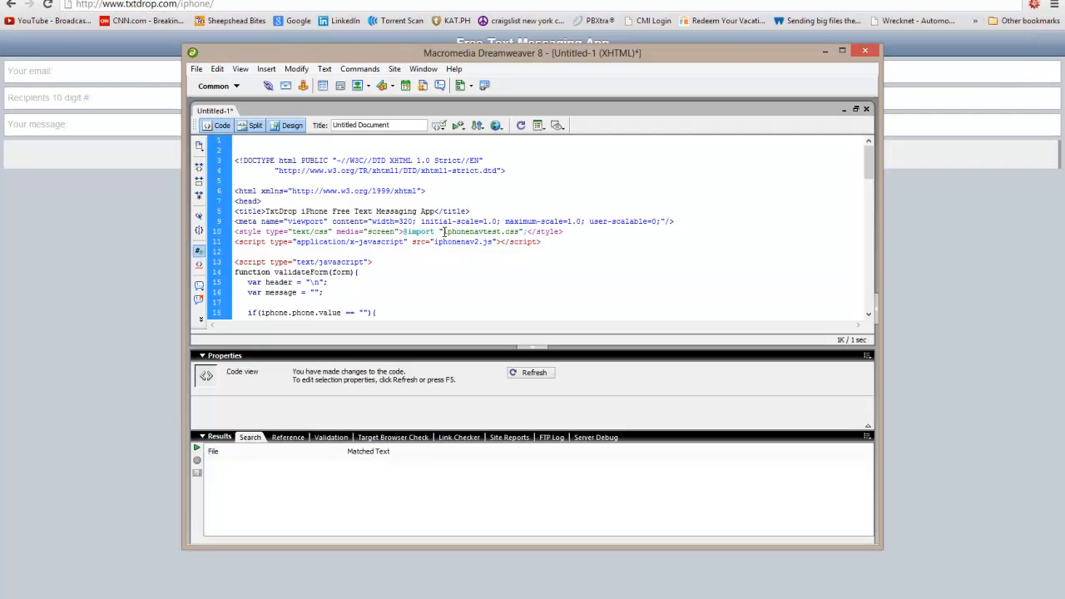
{"action": "type", "text": "http://www.txtdrop.com/iphone/"}
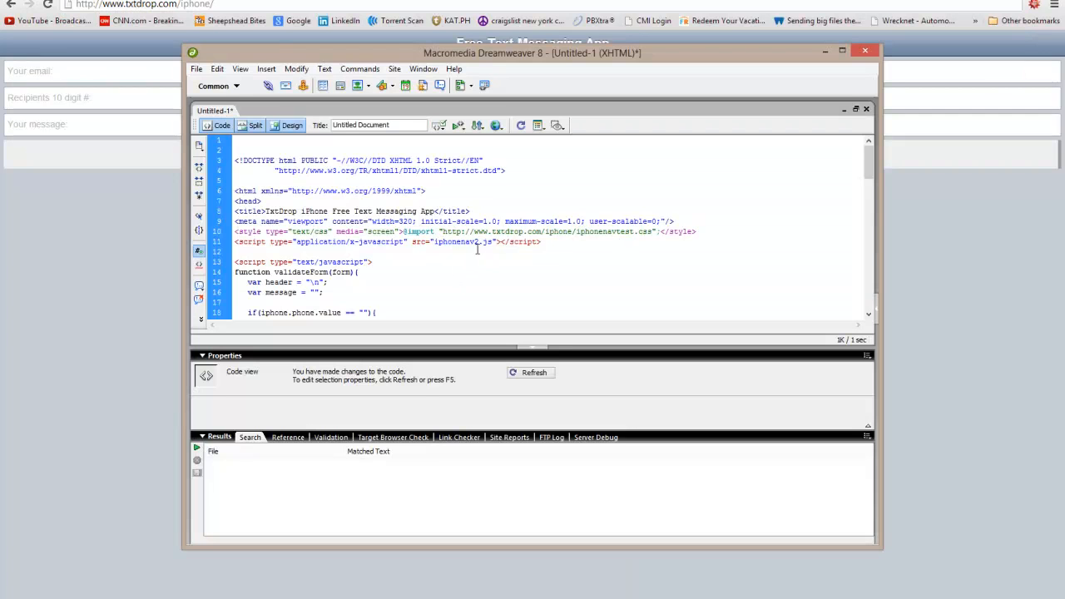
{"action": "type", "text": "http://www.txtdrop.com/iphone/"}
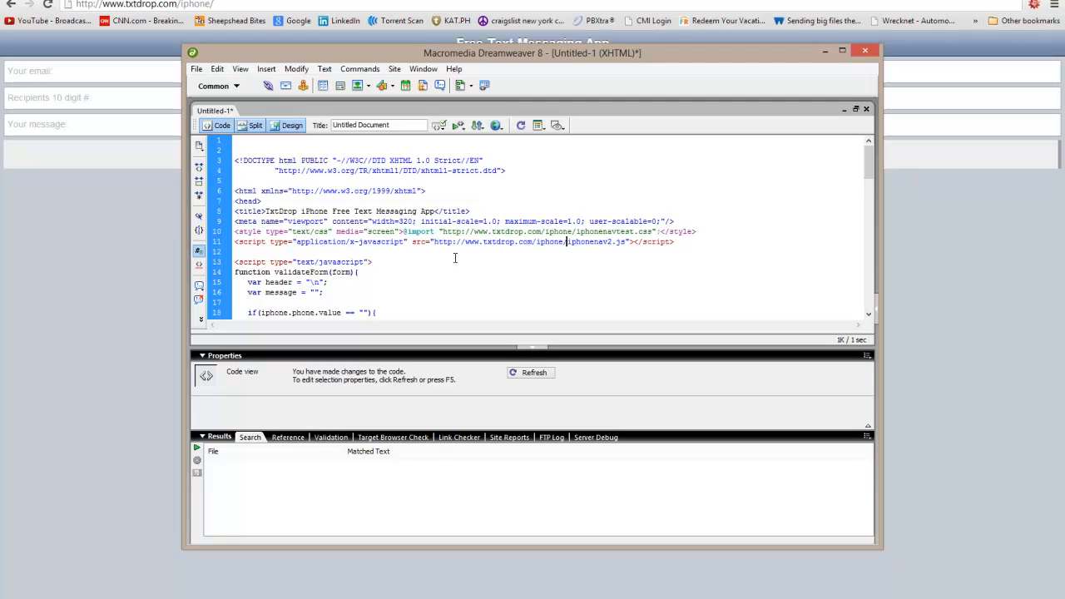
{"action": "scroll", "coordinate": [302, 252], "scroll_direction": "down", "scroll_amount": 16}
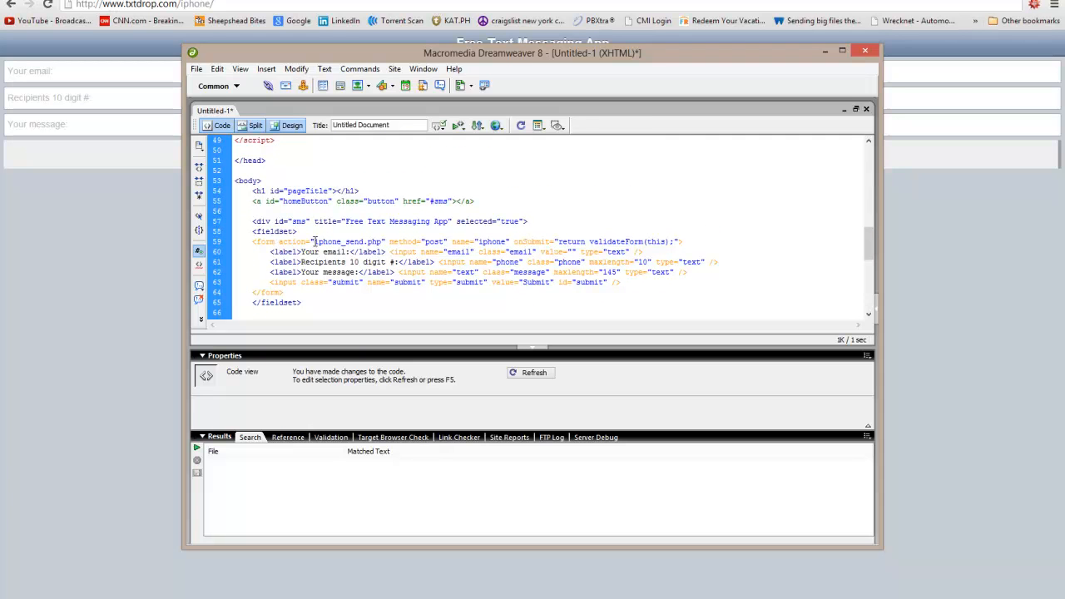
{"action": "type", "text": "http://www.txtdrop.com/iphone/"}
Delete the Google Analytics tracking scripts and the AdSense ad script lines.
{"action": "scroll", "coordinate": [428, 239], "scroll_direction": "down", "scroll_amount": 6}
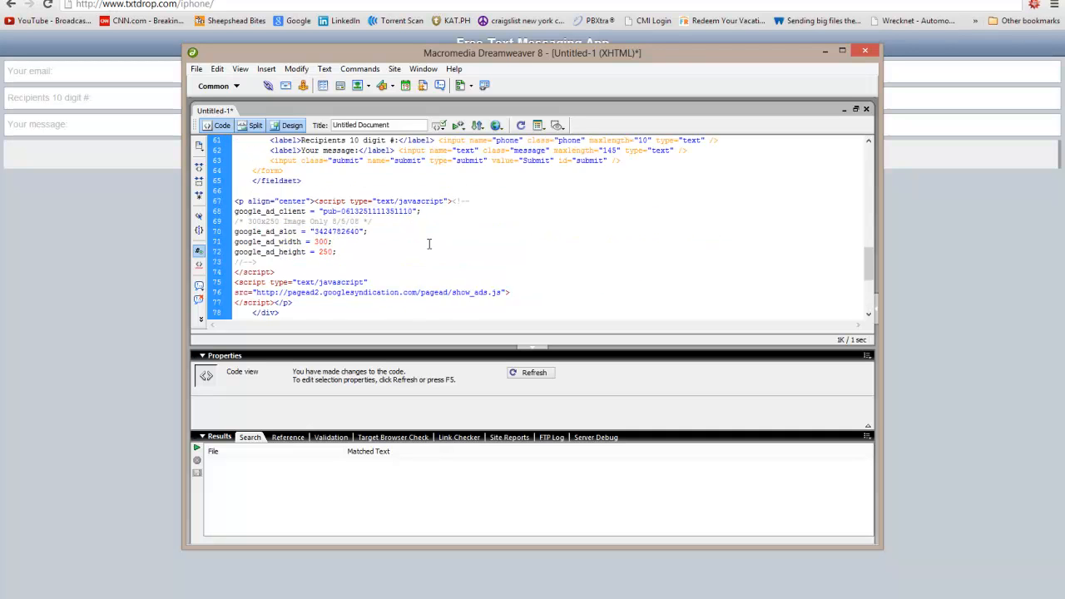
{"action": "left_click_drag", "start_coordinate": [235, 213], "coordinate": [320, 265]}
{"action": "key", "text": "Delete"}
{"action": "key", "text": "shift+Up"}
{"action": "key", "text": "shift+Up"}
{"action": "key", "text": "shift+Up"}
{"action": "key", "text": "shift+Up"}
{"action": "key", "text": "shift+Up"}
{"action": "key", "text": "shift+Up"}
{"action": "key", "text": "shift+Up"}
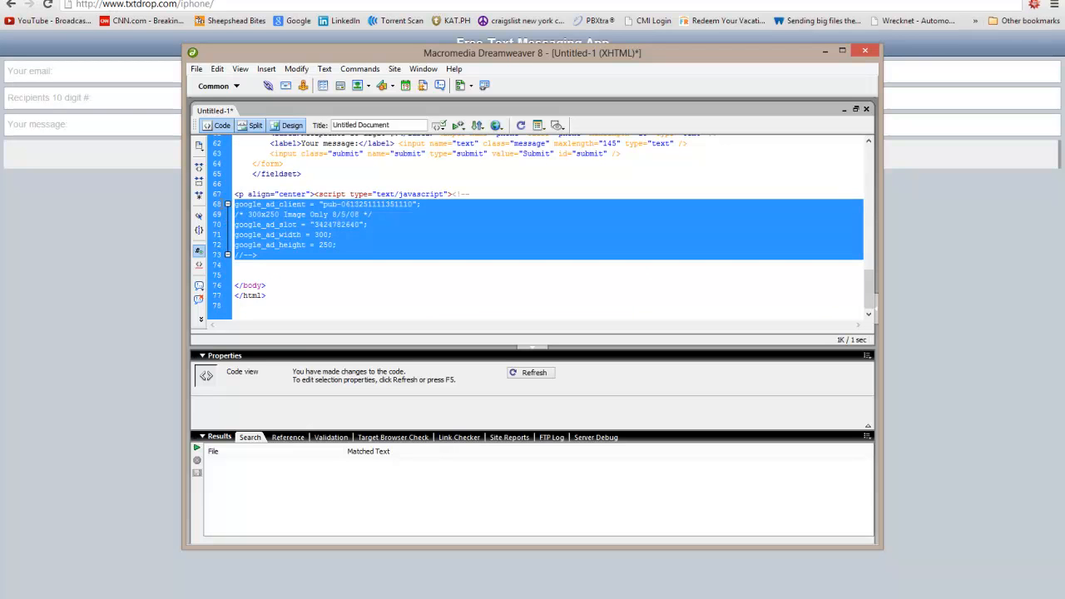
{"action": "key", "text": "Delete"}
{"action": "scroll", "coordinate": [333, 233], "scroll_direction": "up", "scroll_amount": 12}
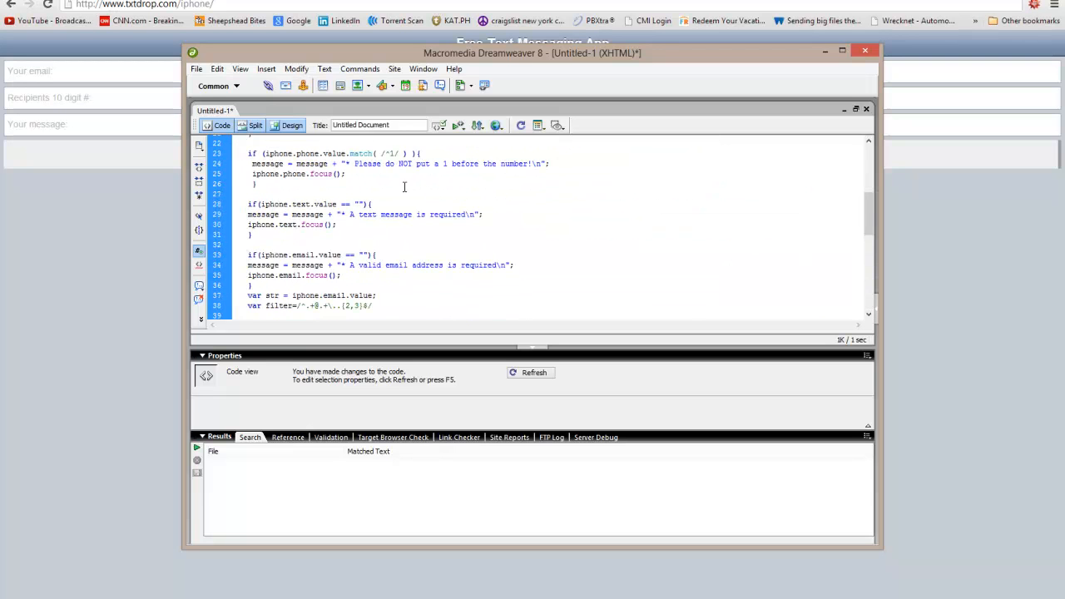
Save the new document to the Desktop as index.html.
{"action": "left_click", "coordinate": [196, 69]}
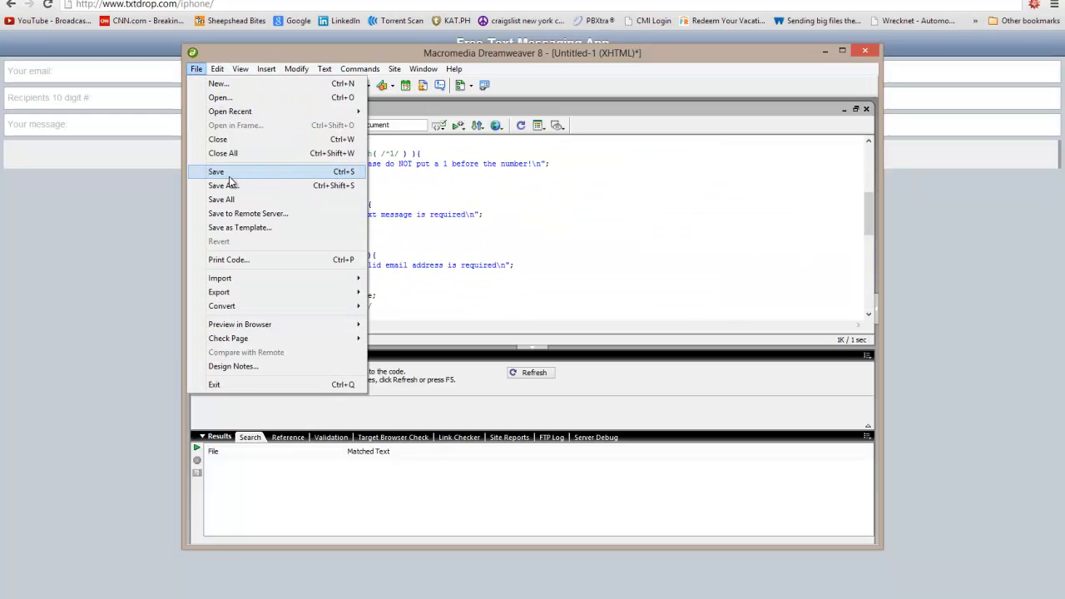
{"action": "left_click", "coordinate": [198, 171]}
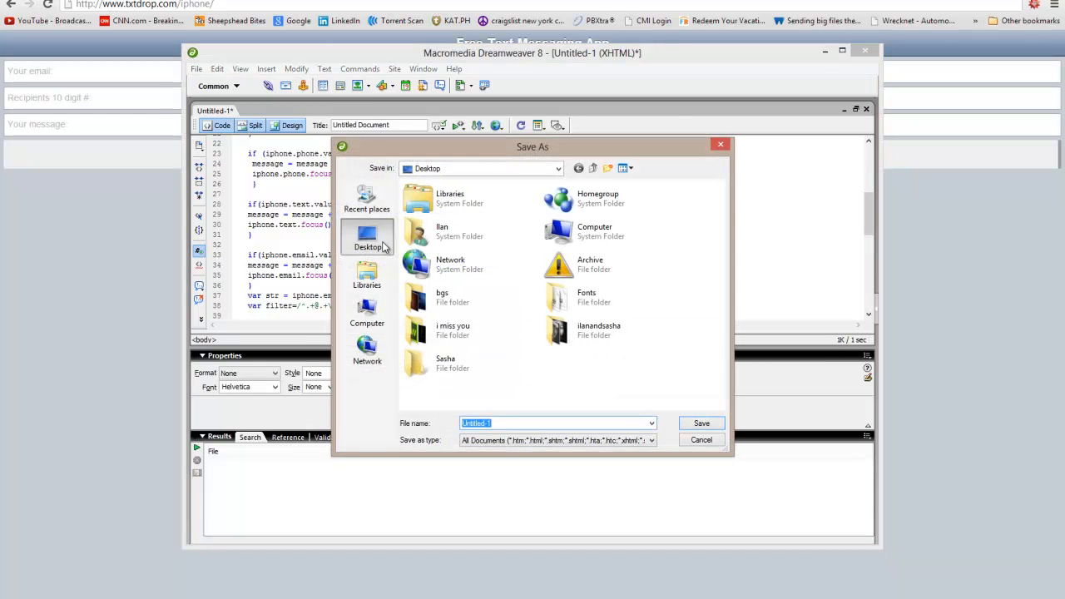
{"action": "type", "text": "index."}
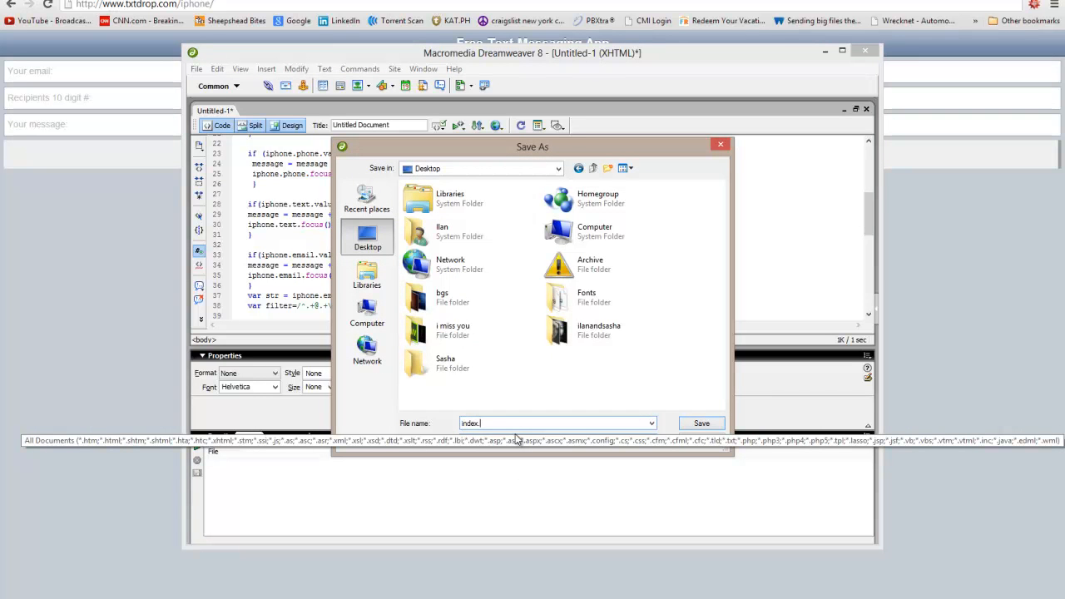
{"action": "type", "text": "html"}
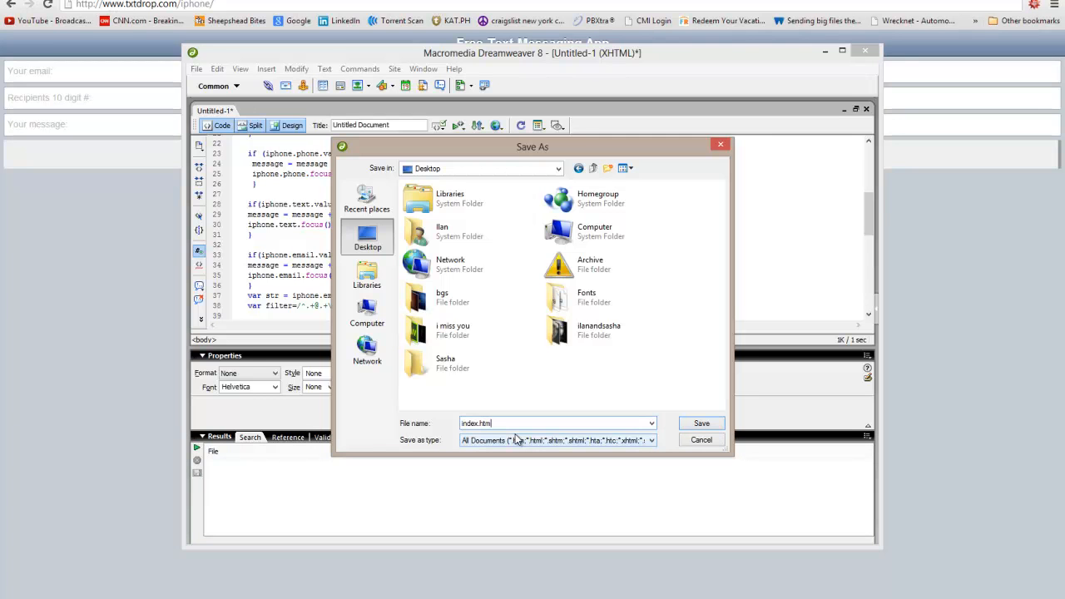
{"action": "key", "text": "Return"}
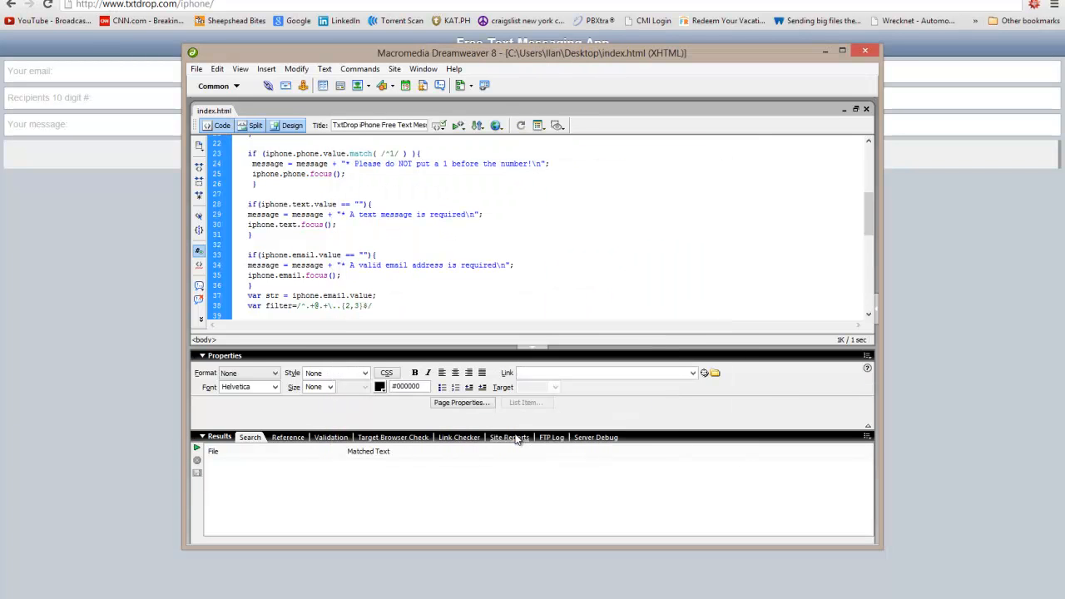
Preview index.html in Chrome, then return to Dreamweaver.
{"action": "left_click", "coordinate": [495, 126]}
{"action": "left_click", "coordinate": [510, 138]}
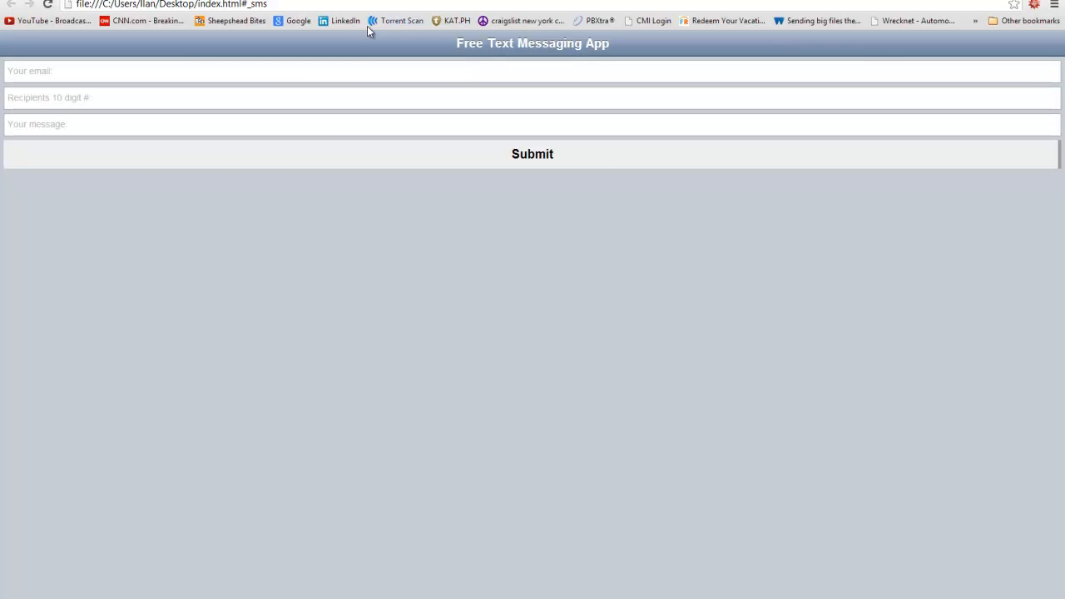
{"action": "key", "text": "alt+Tab"}
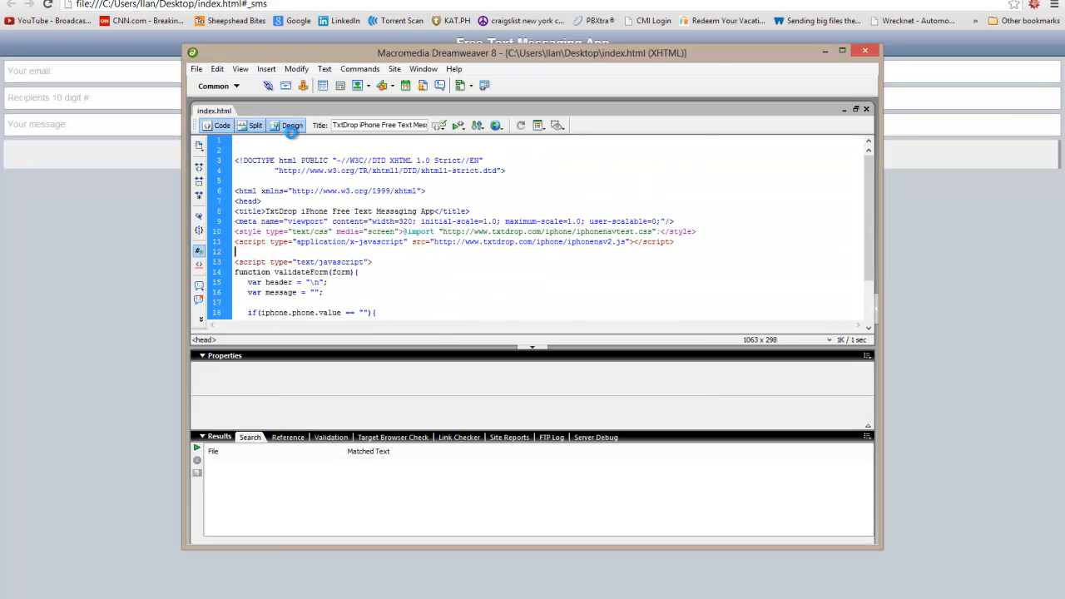
Type TEST into the page heading in Design view, save, and reload the Chrome preview.
{"action": "left_click", "coordinate": [289, 126]}
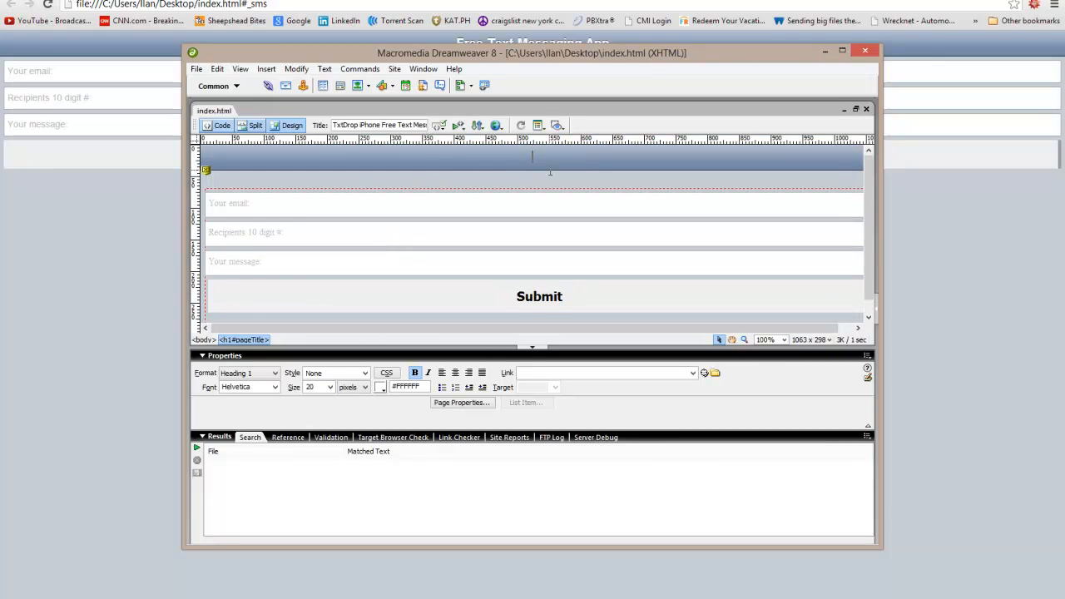
{"action": "type", "text": "TEST"}
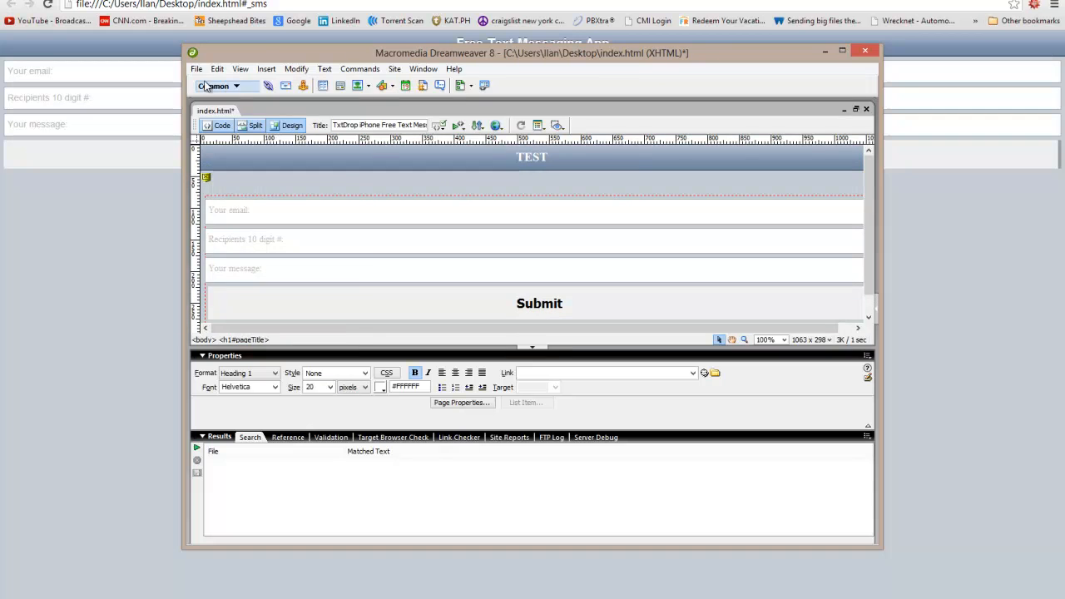
{"action": "left_click", "coordinate": [197, 68]}
{"action": "left_click", "coordinate": [212, 171]}
{"action": "left_click", "coordinate": [112, 200]}
{"action": "right_click", "coordinate": [111, 196]}
{"action": "left_click", "coordinate": [134, 245]}
{"action": "left_click_drag", "start_coordinate": [471, 48], "coordinate": [416, 50]}
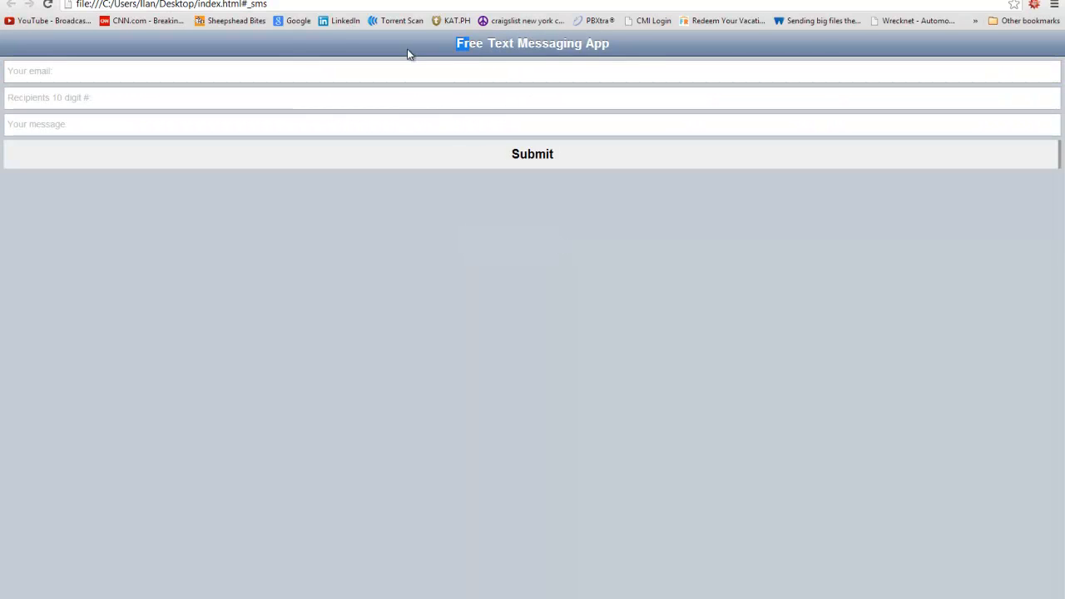
{"action": "left_click", "coordinate": [670, 52]}
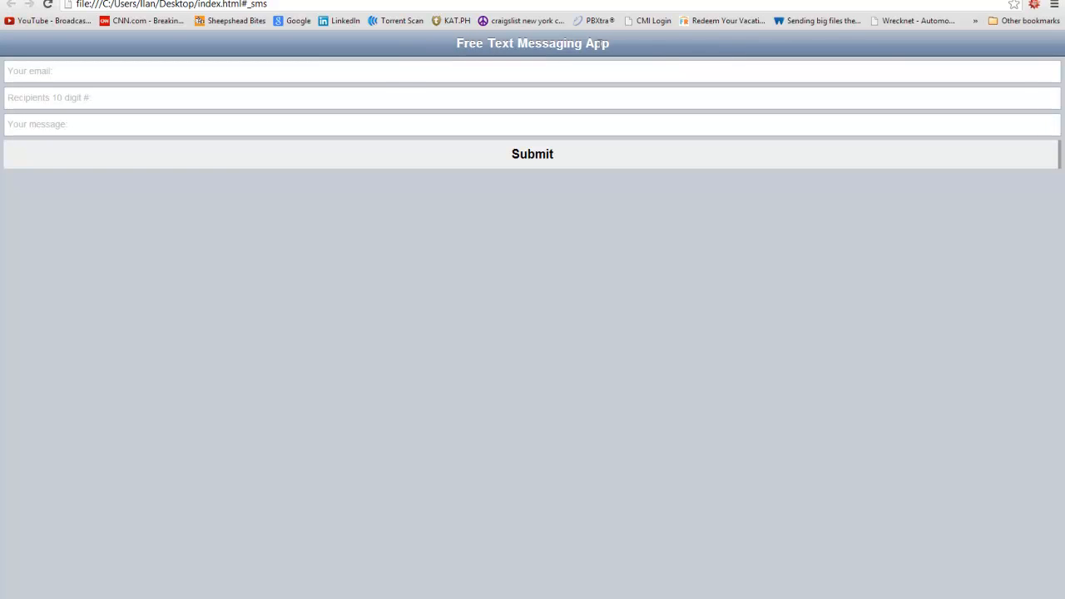
{"action": "key", "text": "alt+Tab"}
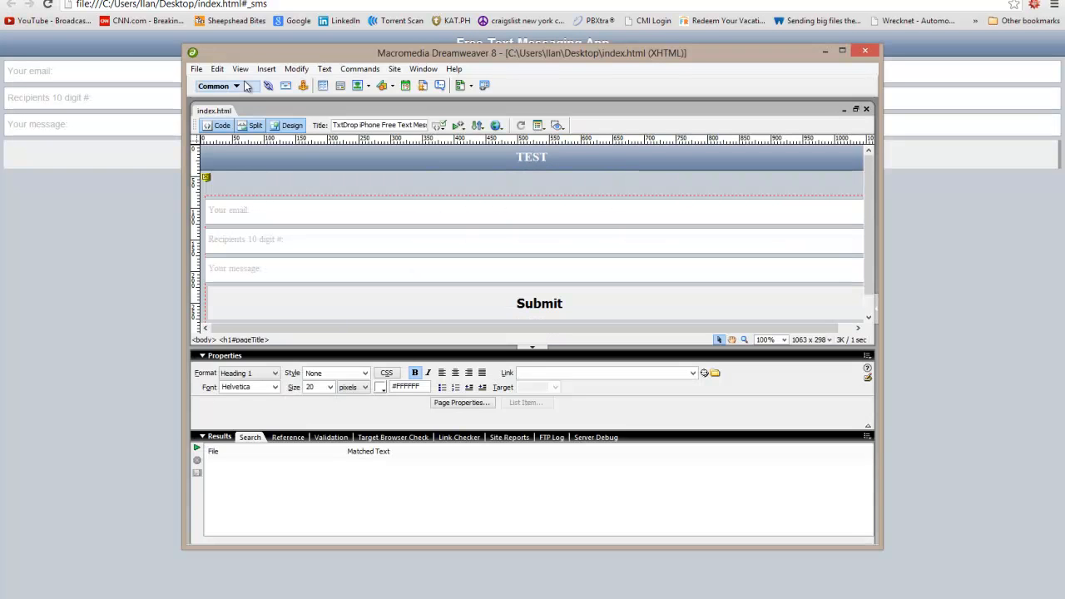
{"action": "left_click", "coordinate": [219, 126]}
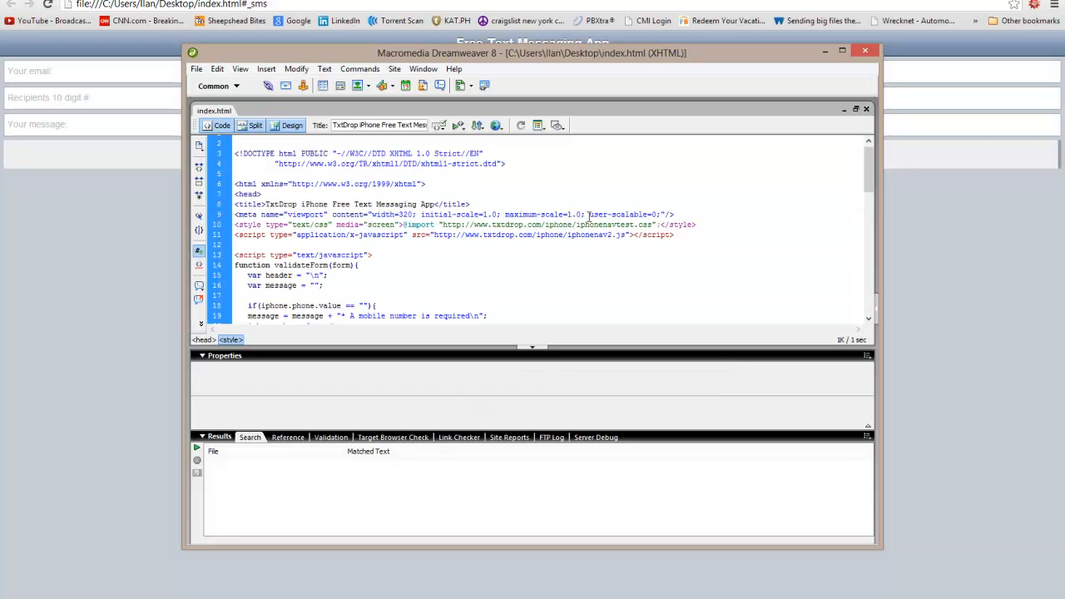
{"action": "left_click_drag", "start_coordinate": [729, 228], "coordinate": [147, 225]}
{"action": "key", "text": "Delete"}
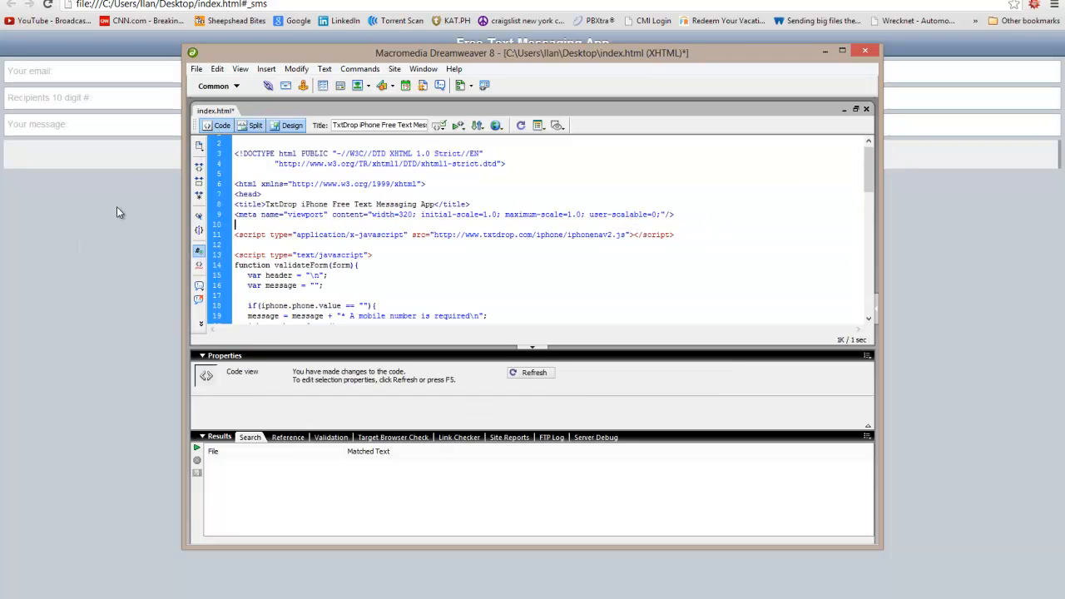
{"action": "left_click", "coordinate": [196, 69]}
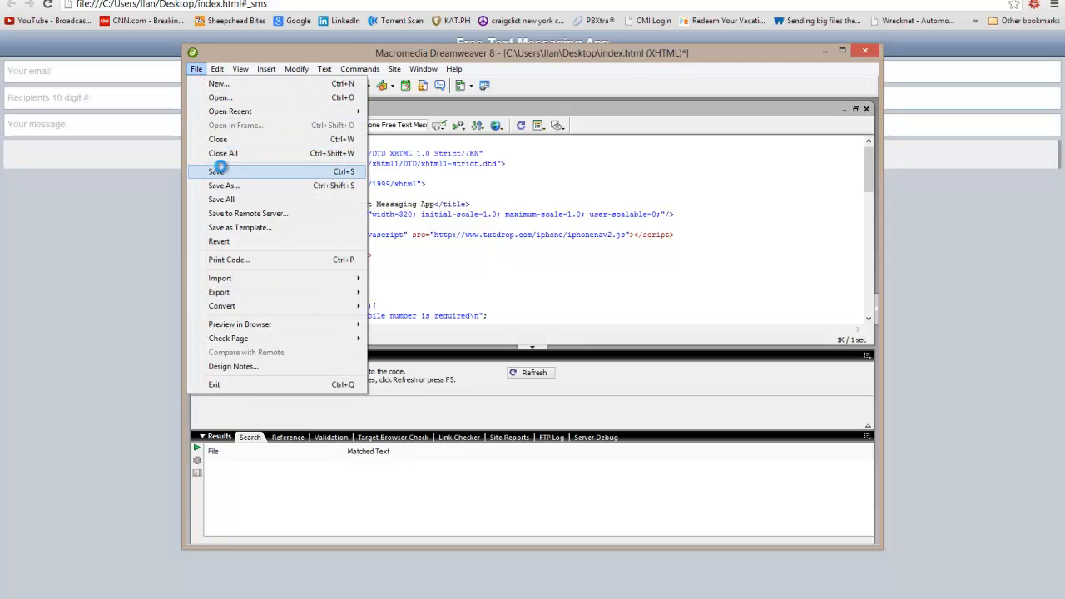
{"action": "left_click", "coordinate": [221, 171]}
{"action": "left_click", "coordinate": [149, 191]}
{"action": "right_click", "coordinate": [150, 193]}
{"action": "left_click", "coordinate": [189, 243]}
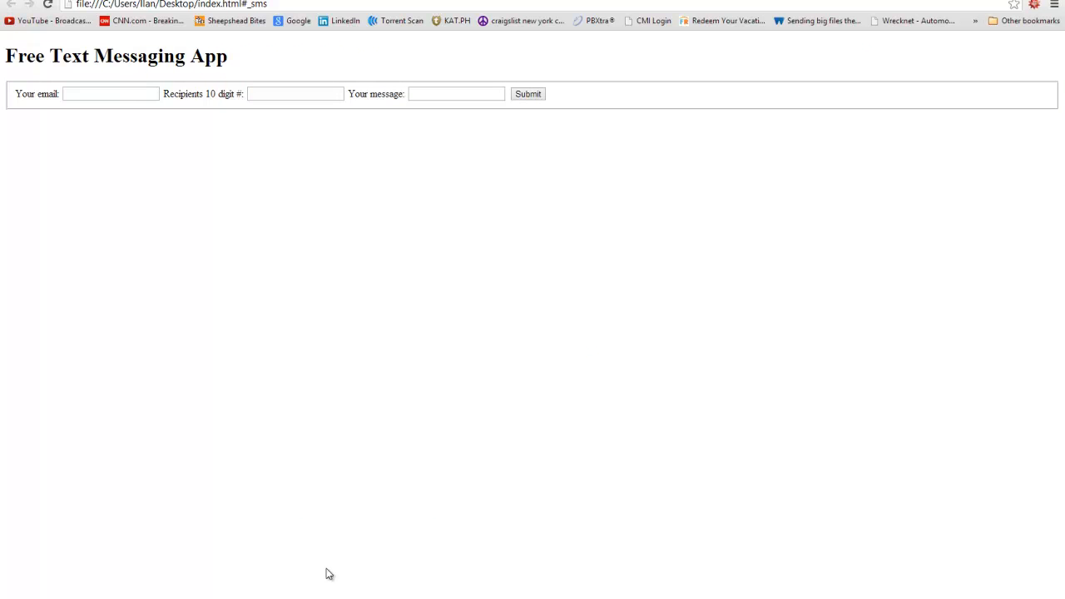
{"action": "key", "text": "alt+Tab"}
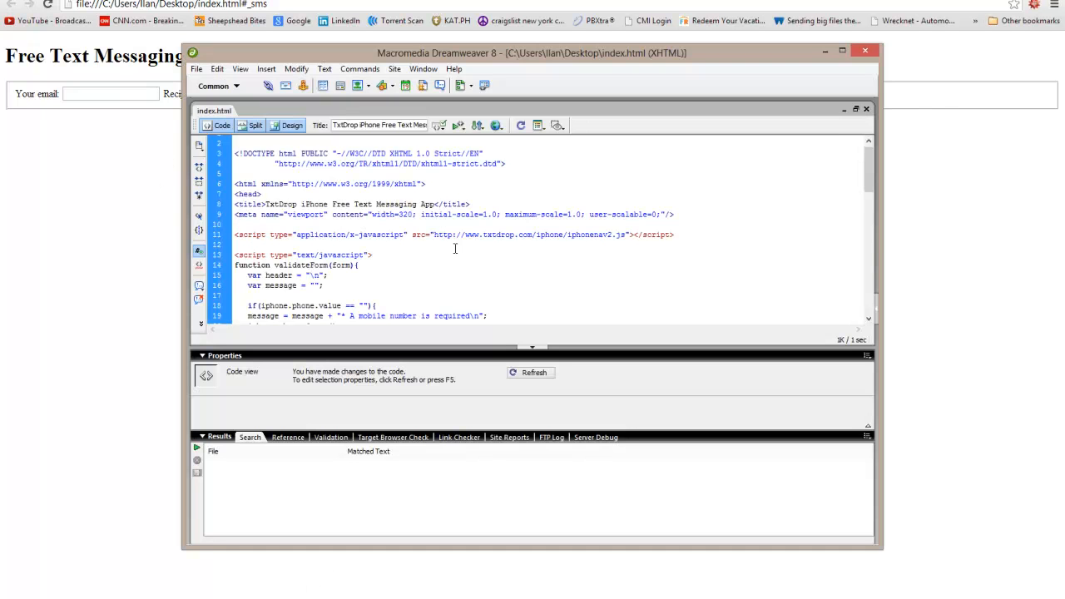
Replace the line 8 page title with the author's personal title ending 'Text SMS tool. :)'.
{"action": "scroll", "coordinate": [399, 249], "scroll_direction": "down", "scroll_amount": 1}
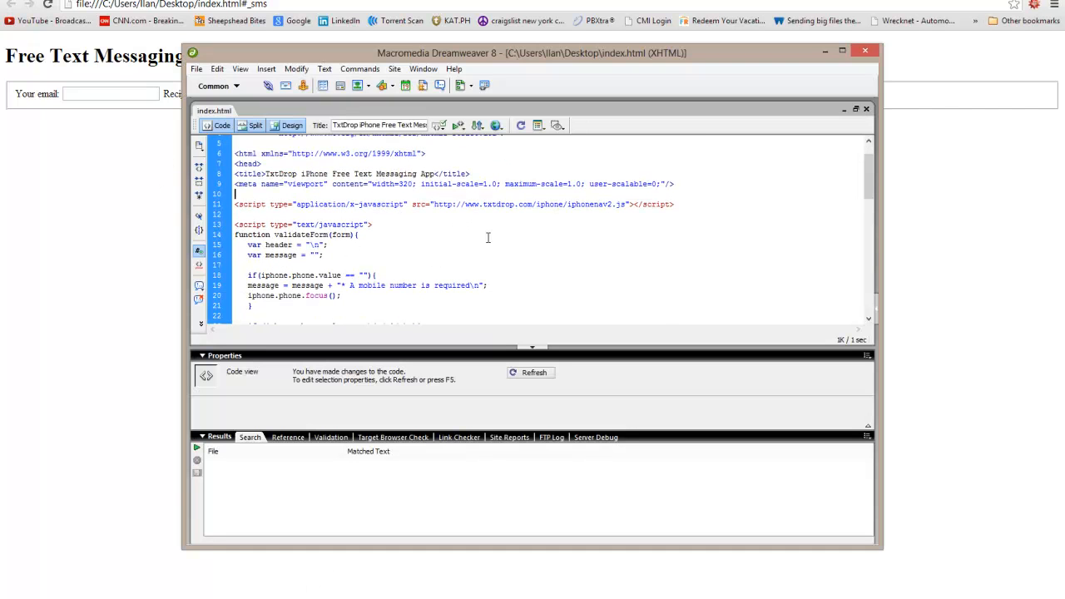
{"action": "left_click_drag", "start_coordinate": [433, 173], "coordinate": [266, 178]}
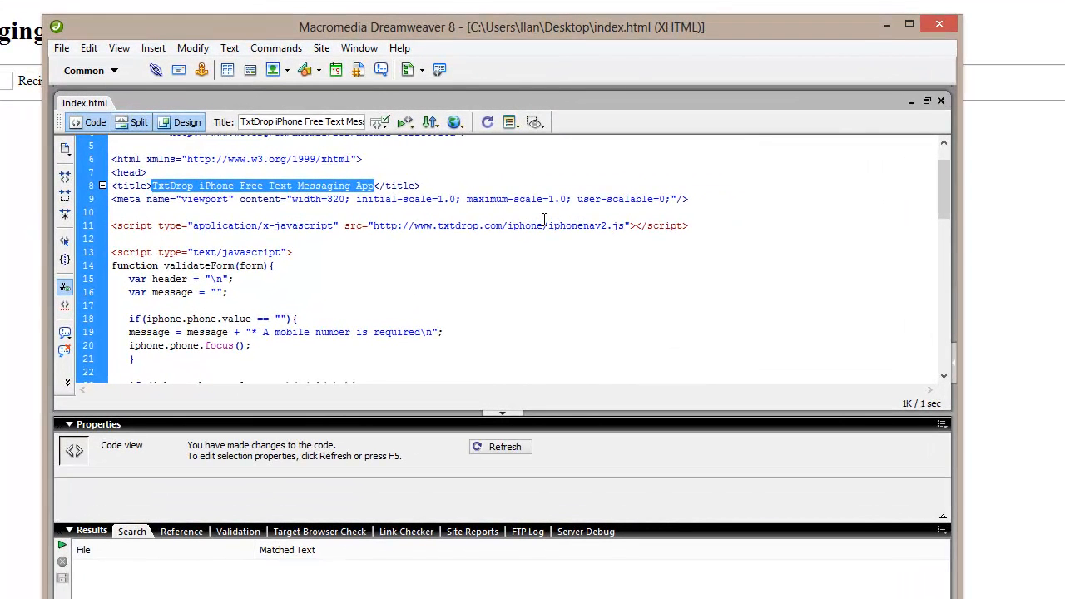
{"action": "type", "text": "Ilan's Te"}
{"action": "type", "text": "xt "}
{"action": "type", "text": "SMS tool,"}
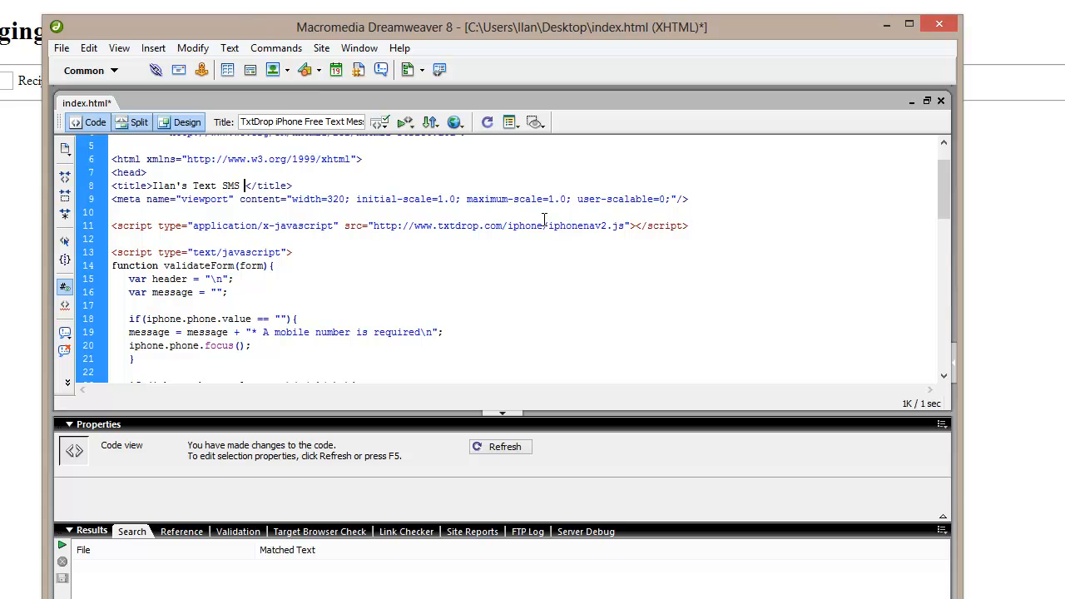
{"action": "key", "text": "BackSpace"}
{"action": "type", "text": ". :)"}
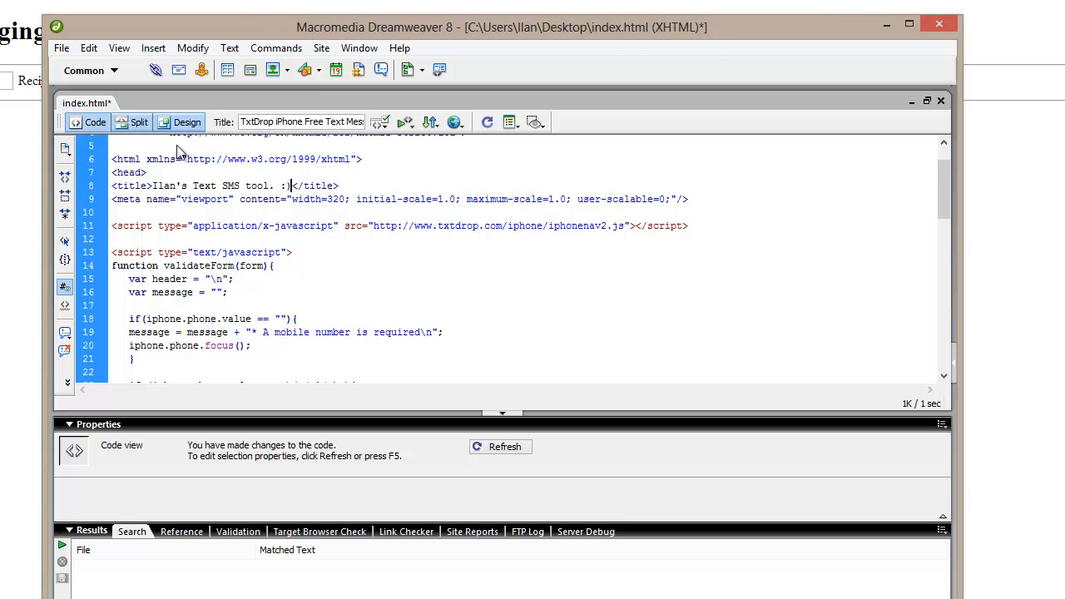
Save index.html and reload the Chrome preview to pick up the new title.
{"action": "left_click", "coordinate": [62, 48]}
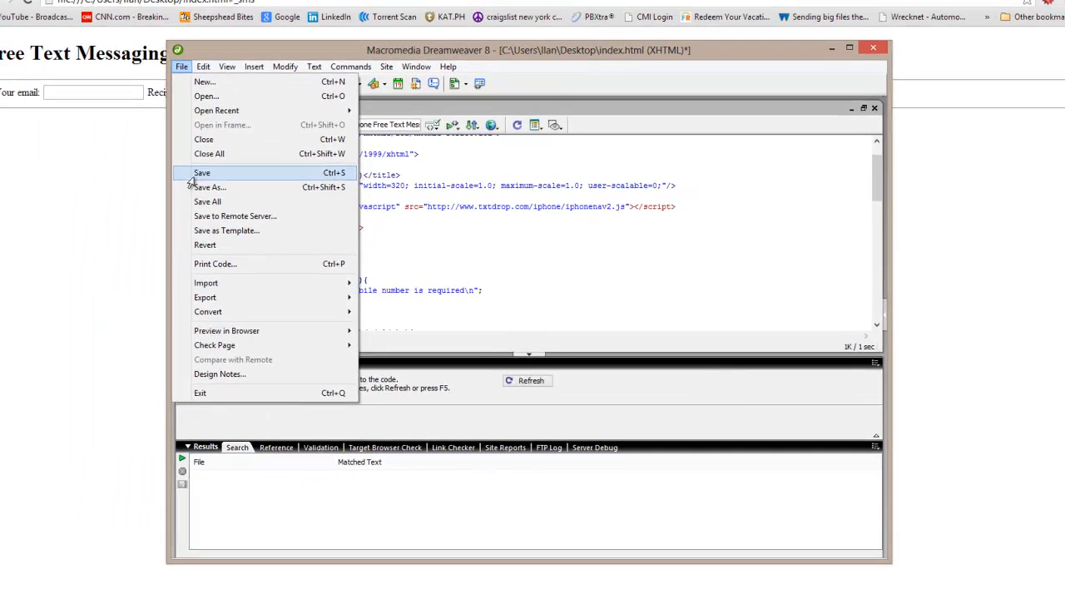
{"action": "left_click", "coordinate": [109, 182]}
{"action": "left_click", "coordinate": [38, 188]}
{"action": "right_click", "coordinate": [37, 188]}
{"action": "left_click", "coordinate": [190, 227]}
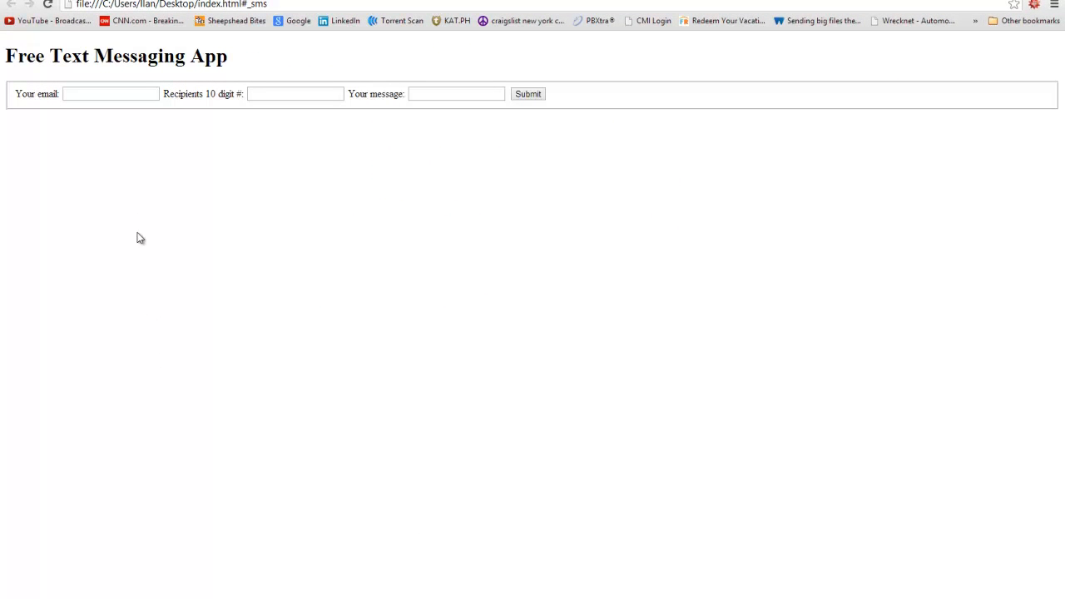
{"action": "right_click", "coordinate": [186, 157]}
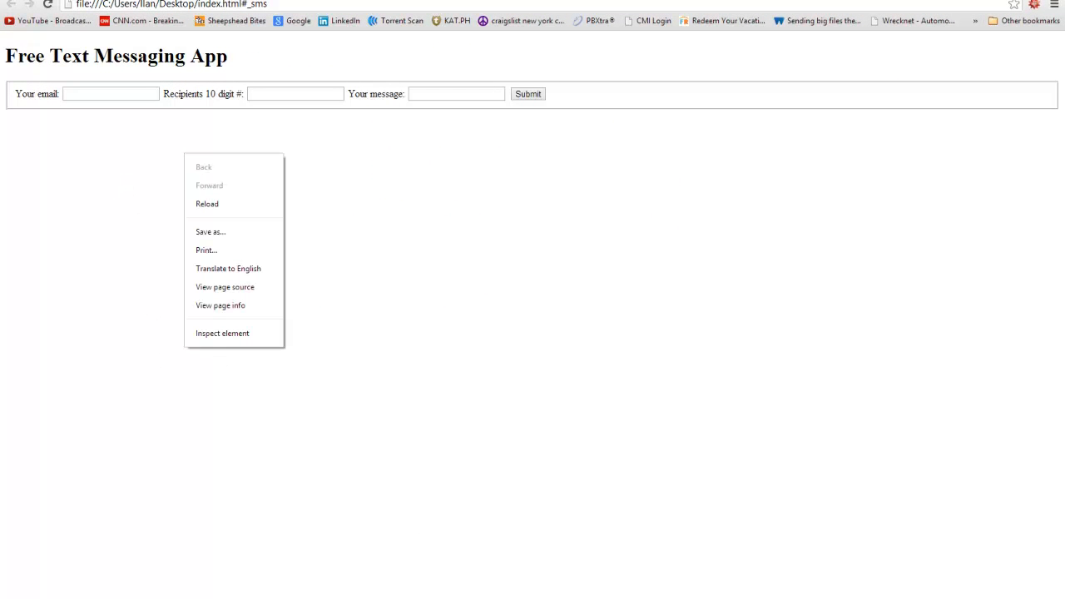
{"action": "left_click", "coordinate": [224, 4]}
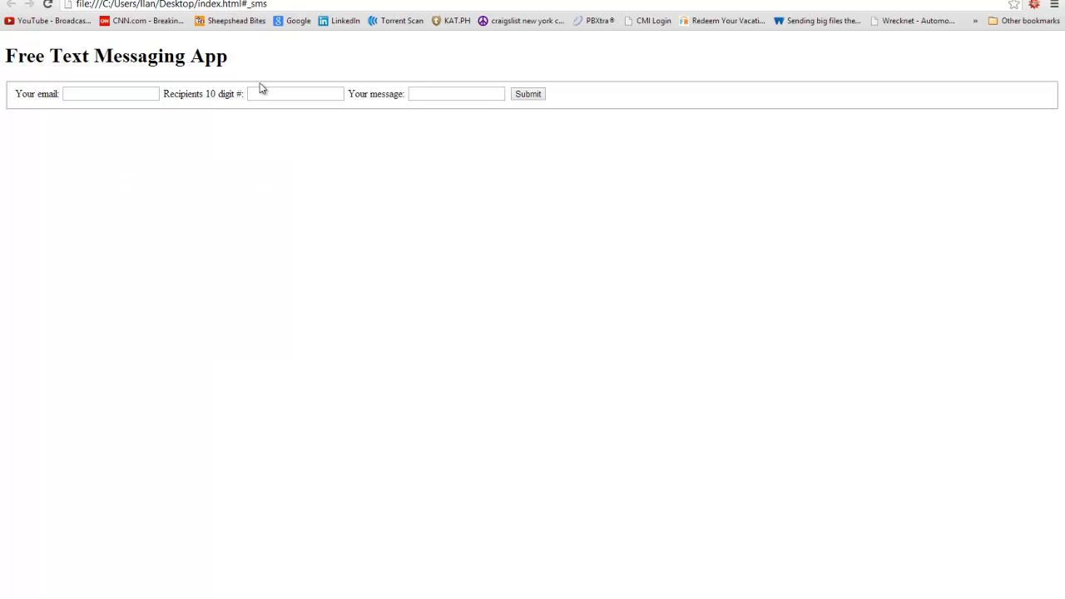
{"action": "key", "text": "alt+Tab"}
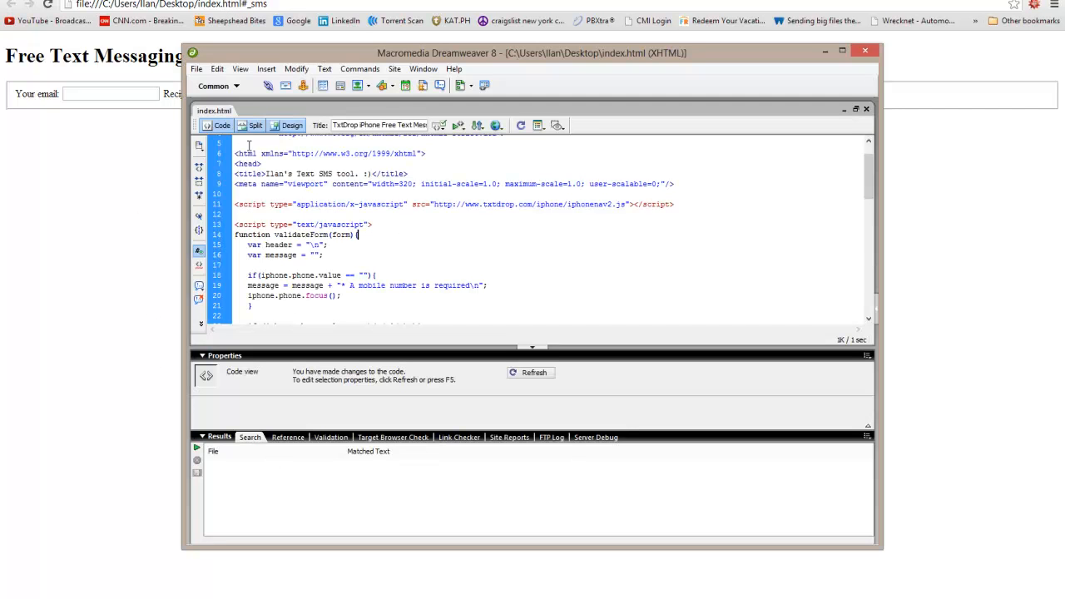
Delete the TEST heading in Design view and save index.html.
{"action": "left_click", "coordinate": [289, 124]}
{"action": "left_click", "coordinate": [279, 165]}
{"action": "left_click_drag", "start_coordinate": [277, 166], "coordinate": [174, 169]}
{"action": "key", "text": "BackSpace"}
{"action": "left_click", "coordinate": [223, 128]}
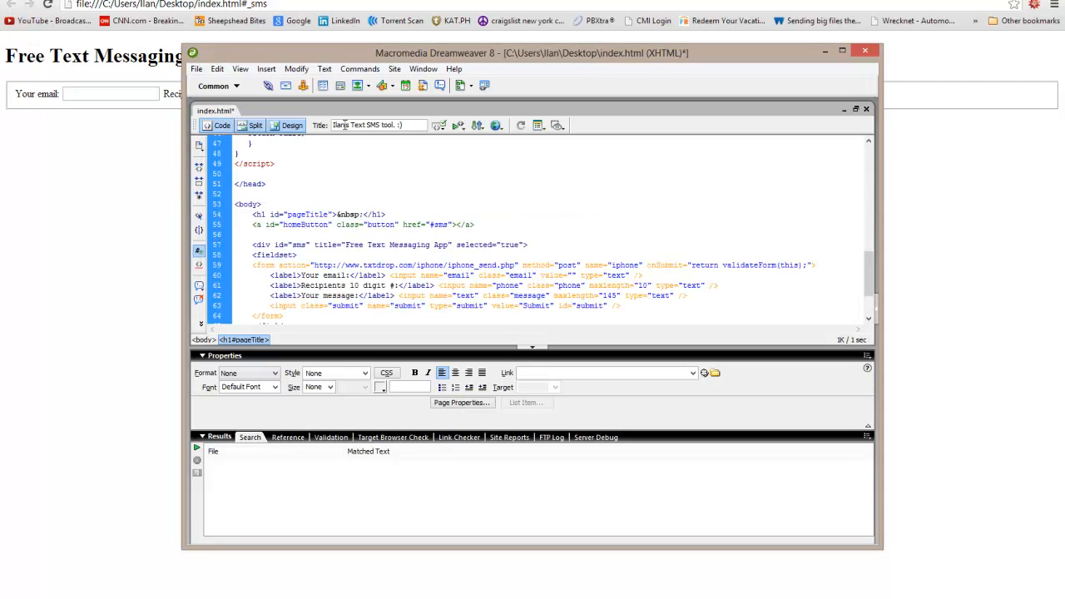
{"action": "left_click", "coordinate": [196, 68]}
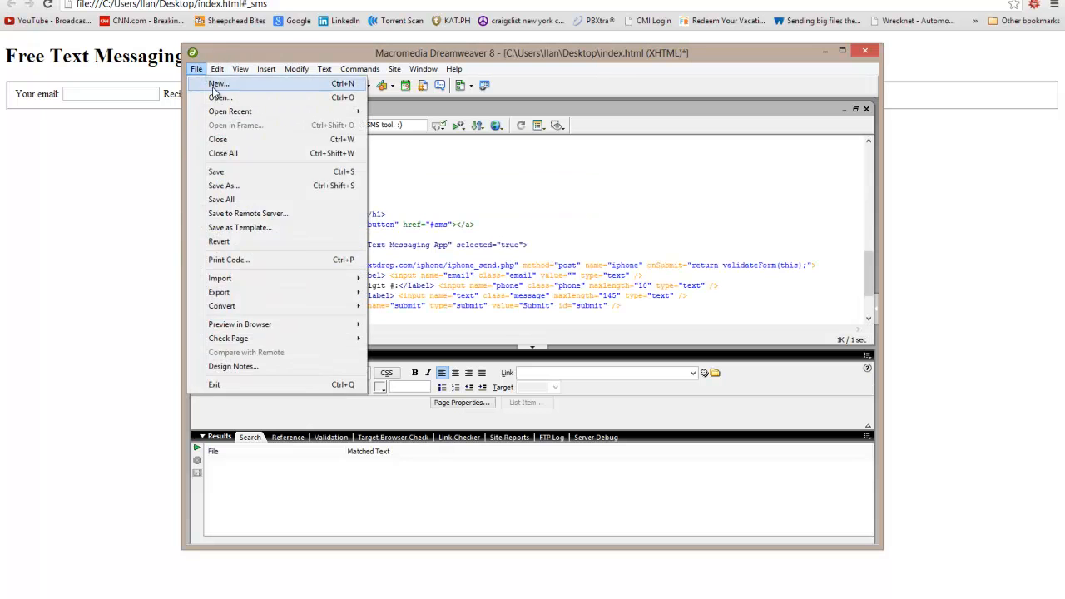
{"action": "left_click", "coordinate": [218, 172]}
Replace the line 57 title 'Free Text Messaging App' with the owner's name plus 'Free Text SMS Tool :)', then save.
{"action": "scroll", "coordinate": [408, 250], "scroll_direction": "up", "scroll_amount": 5}
{"action": "scroll", "coordinate": [420, 237], "scroll_direction": "down", "scroll_amount": 2}
{"action": "scroll", "coordinate": [420, 254], "scroll_direction": "down", "scroll_amount": 2}
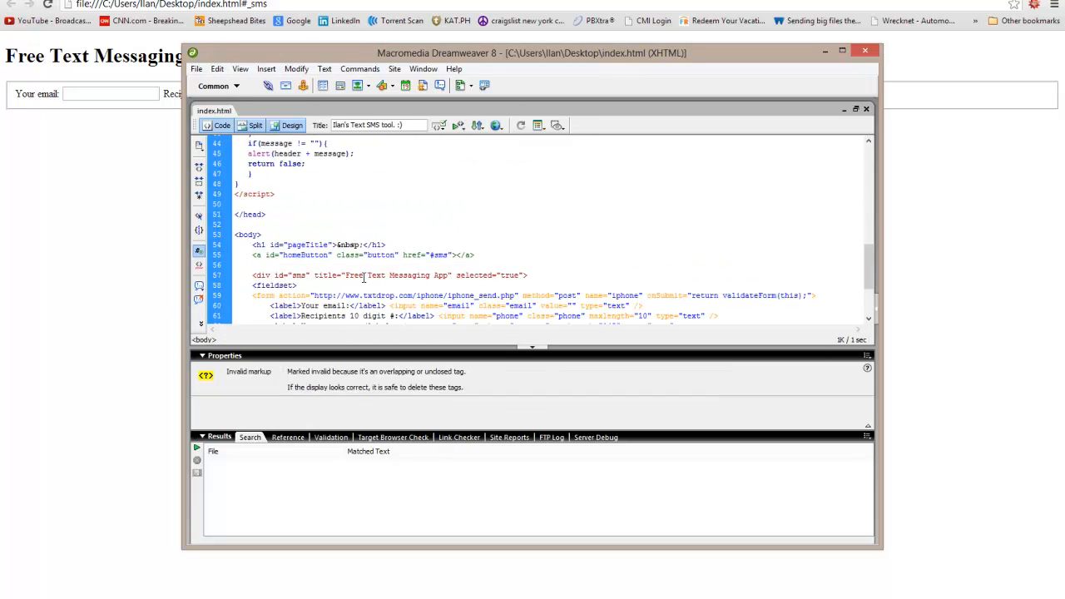
{"action": "left_click", "coordinate": [364, 277]}
{"action": "left_click_drag", "start_coordinate": [545, 276], "coordinate": [430, 275]}
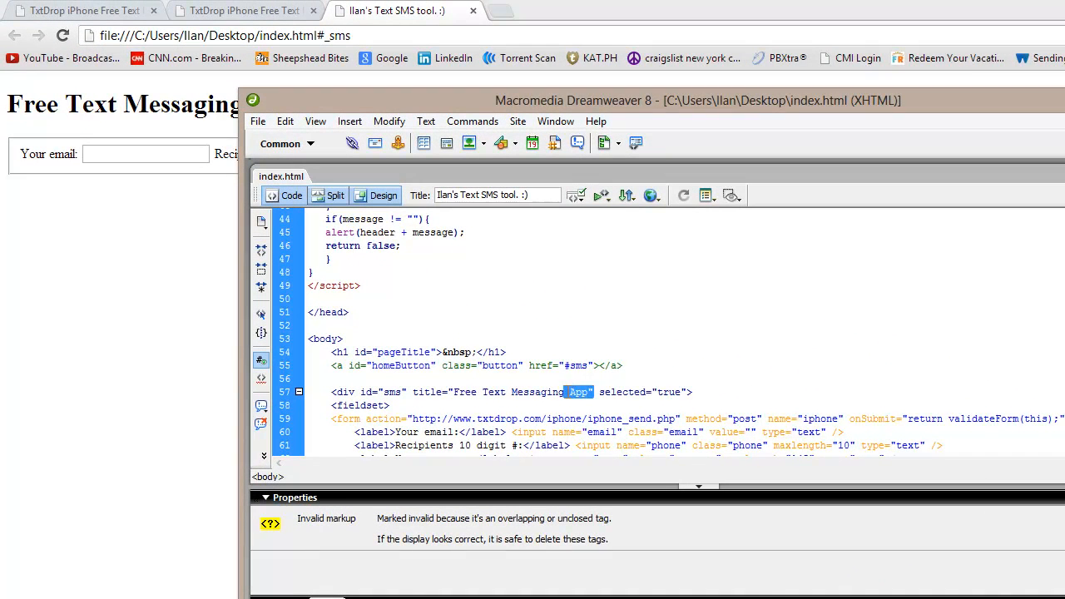
{"action": "left_click", "coordinate": [596, 392]}
{"action": "left_click_drag", "start_coordinate": [566, 392], "coordinate": [454, 393]}
{"action": "left_click", "coordinate": [587, 394]}
{"action": "type", "text": "Ilan's "}
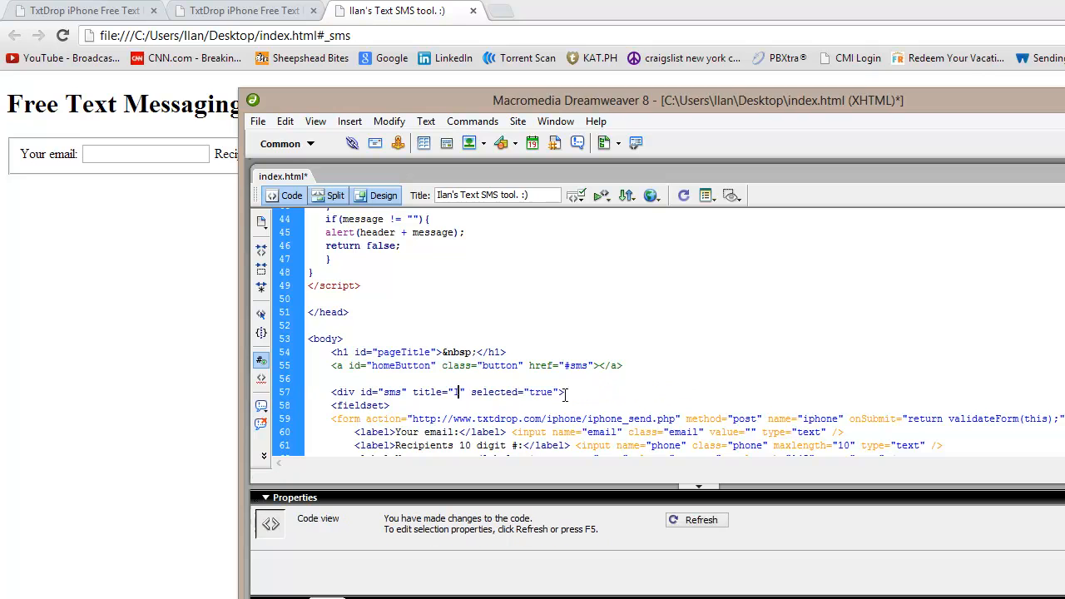
{"action": "type", "text": "Free Tex"}
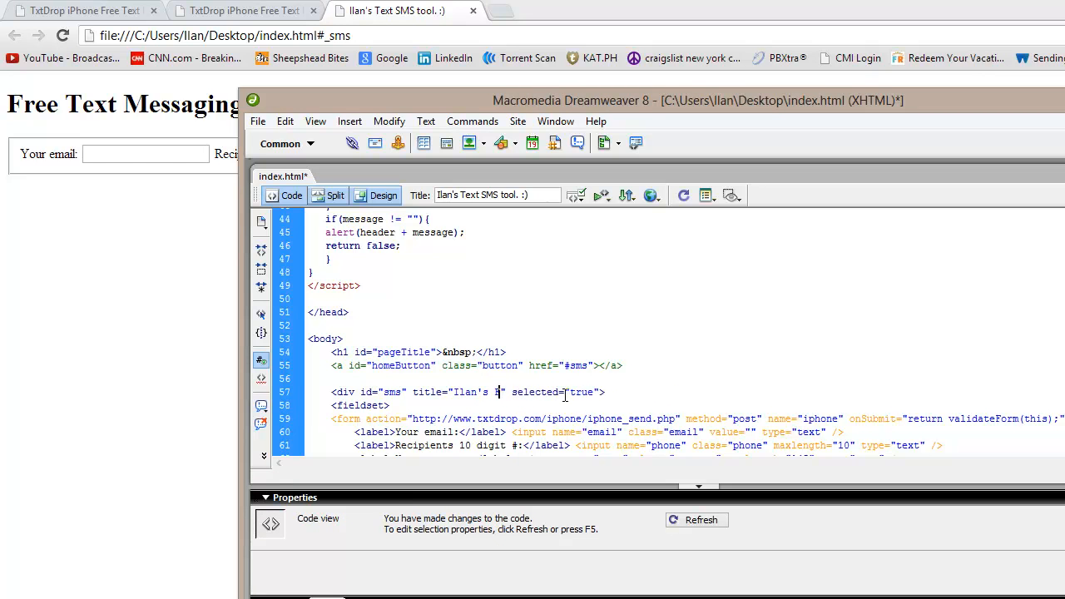
{"action": "type", "text": "t SMS Tool"}
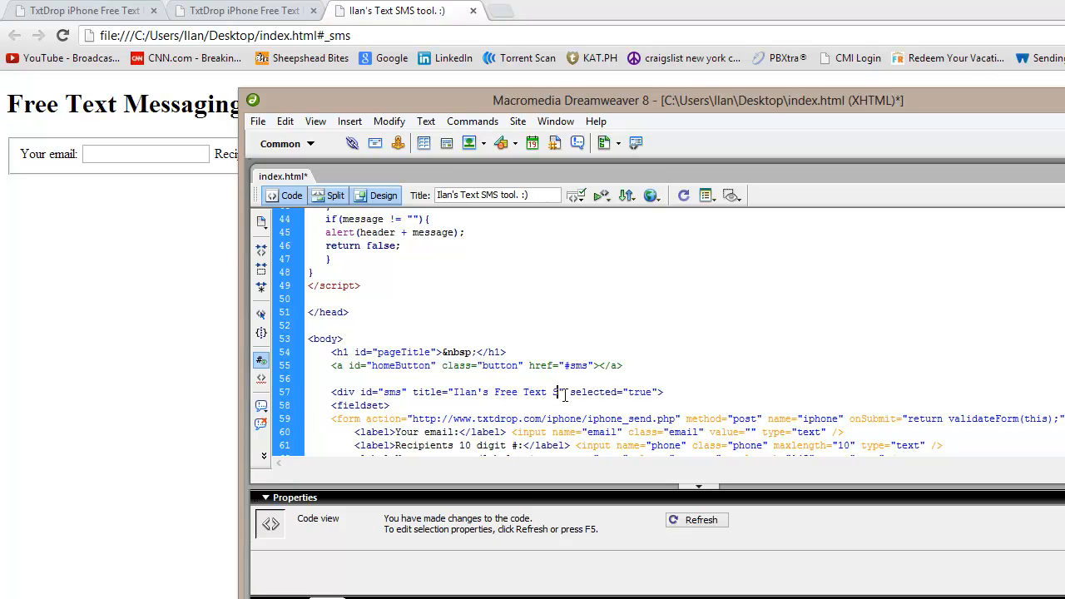
{"action": "type", "text": " :)"}
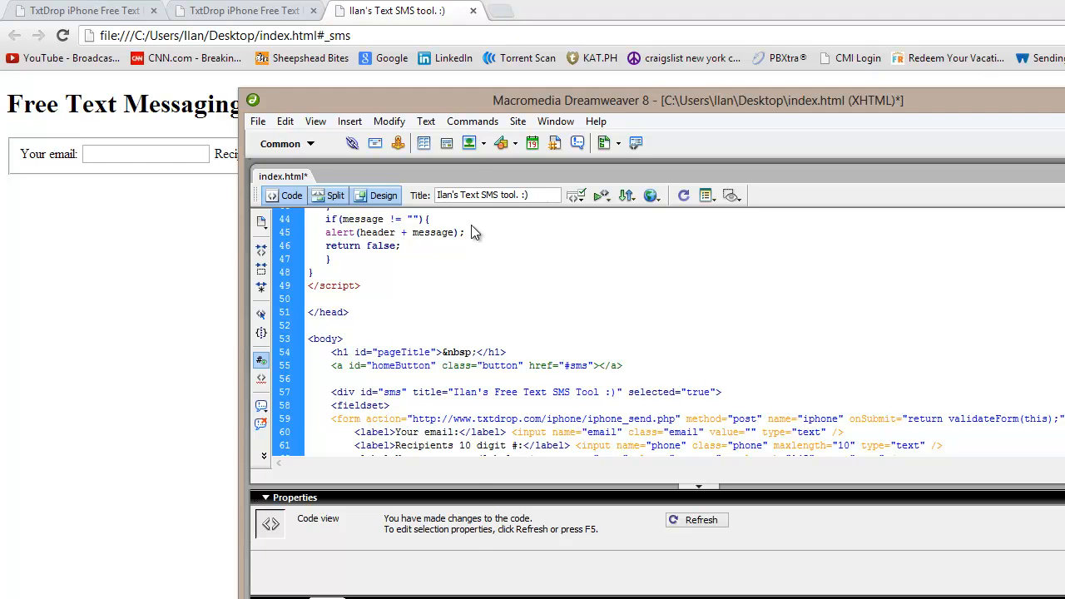
{"action": "left_click", "coordinate": [257, 121]}
{"action": "left_click", "coordinate": [285, 257]}
Reload the page in Chrome to show the new heading.
{"action": "left_click", "coordinate": [176, 269]}
{"action": "right_click", "coordinate": [359, 316]}
{"action": "left_click", "coordinate": [414, 374]}
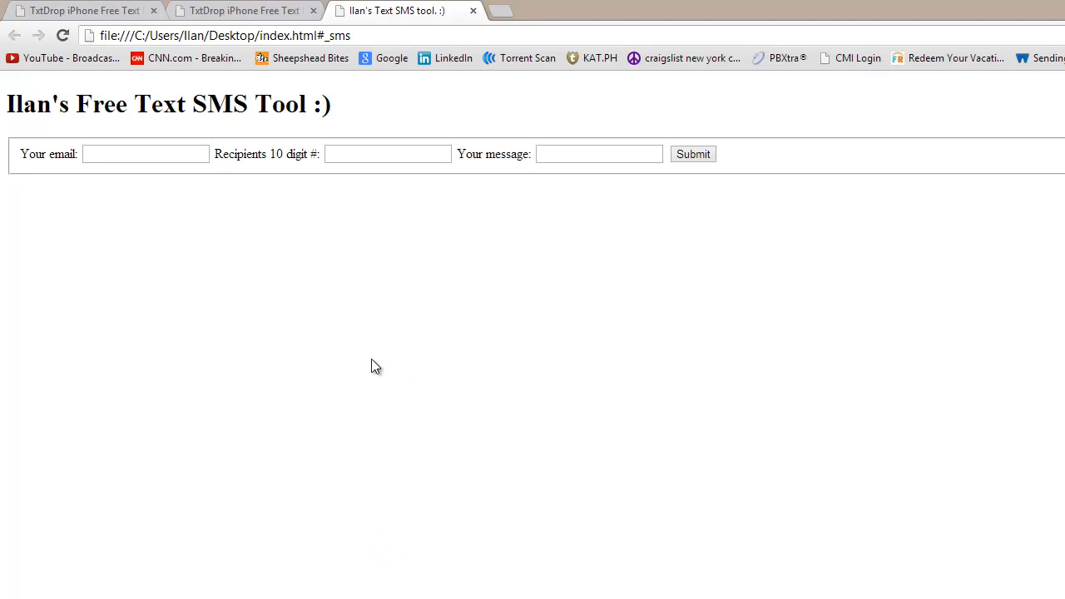
Fill the Your email field with the sender's saved email address from autofill.
{"action": "left_click_drag", "start_coordinate": [23, 103], "coordinate": [372, 110]}
{"action": "left_click", "coordinate": [217, 105]}
{"action": "left_click", "coordinate": [304, 36]}
{"action": "left_click", "coordinate": [466, 408]}
{"action": "left_click", "coordinate": [133, 149]}
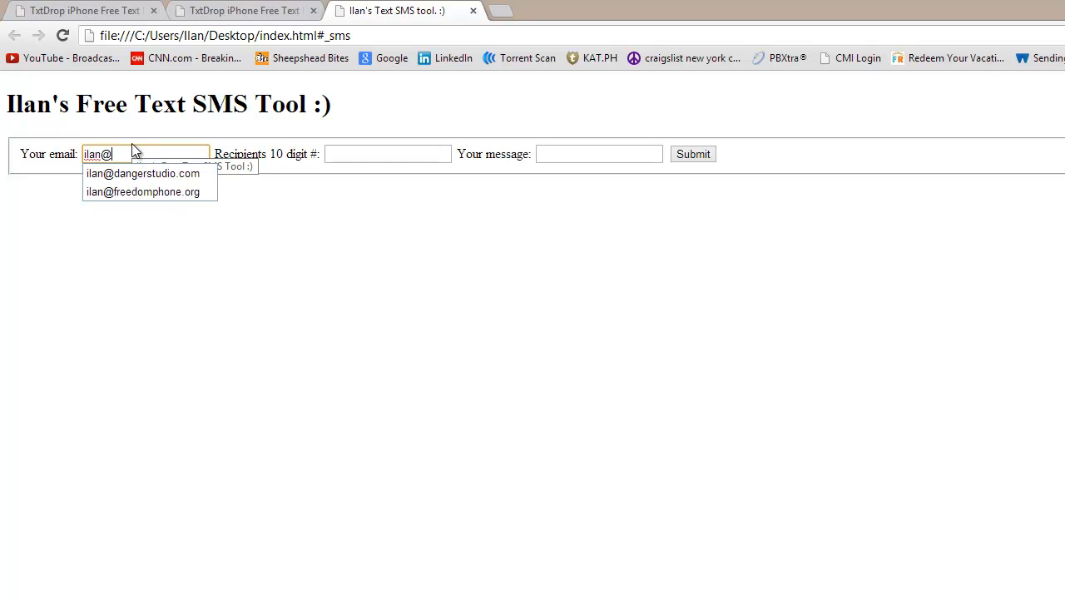
{"action": "key", "text": "Down"}
{"action": "key", "text": "Return"}
Enter the recipient's 10-digit phone number, correcting mistyped digits.
{"action": "left_click", "coordinate": [418, 150]}
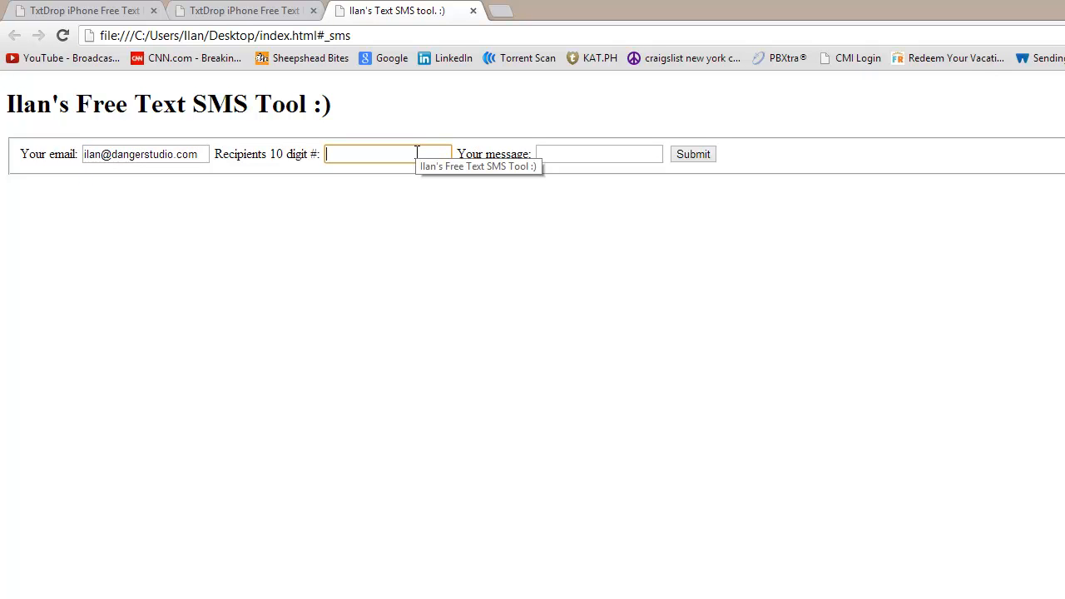
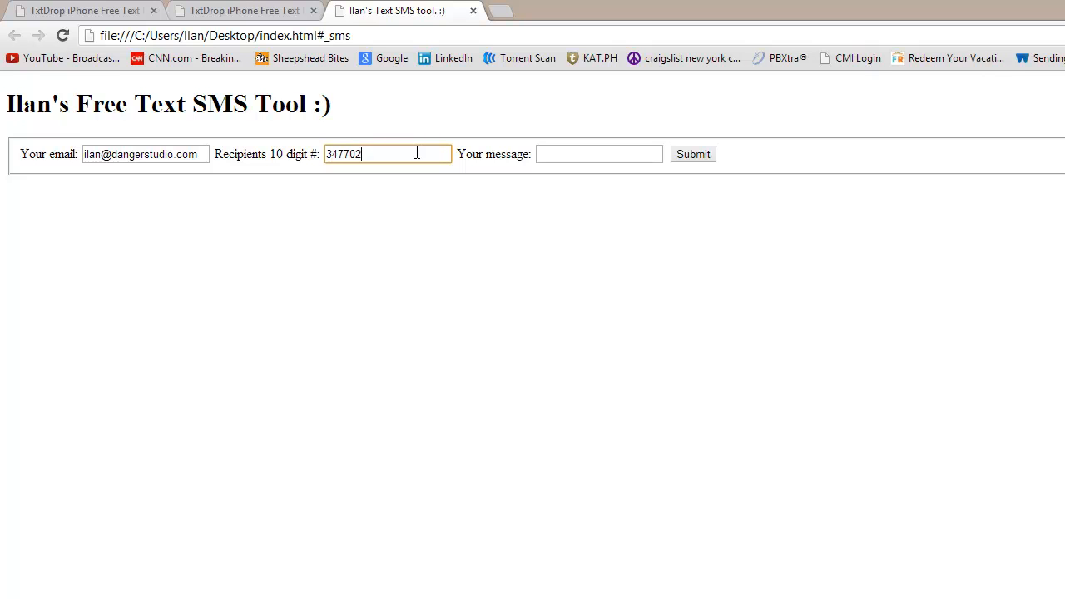
Type the message 'Hi, Th:)' and submit the SMS form.
{"action": "left_click", "coordinate": [574, 151]}
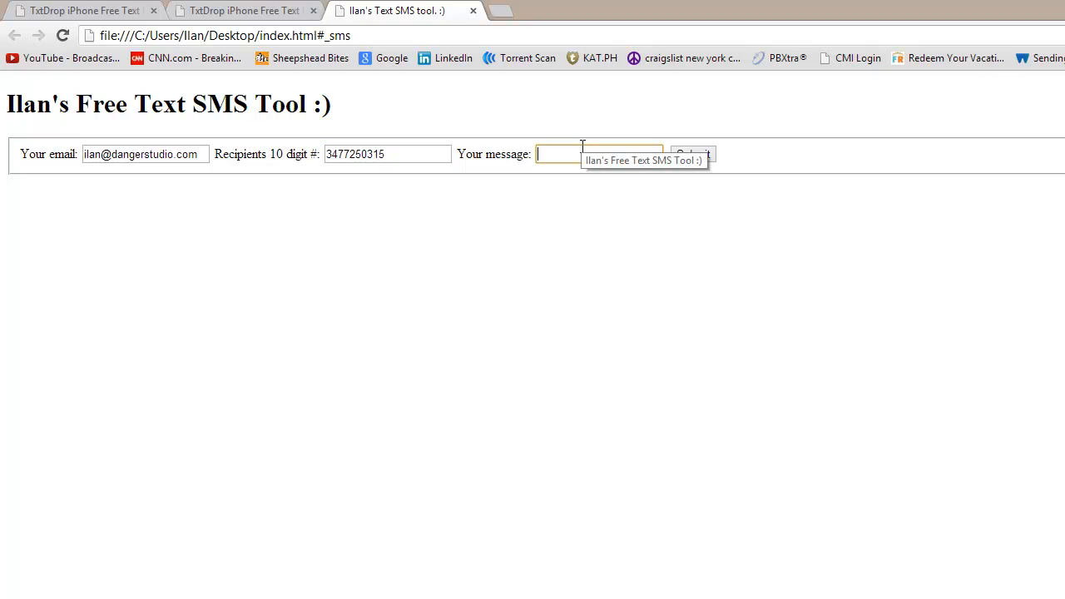
{"action": "type", "text": "Hi, This is a sample text:)"}
{"action": "left_click", "coordinate": [741, 206]}
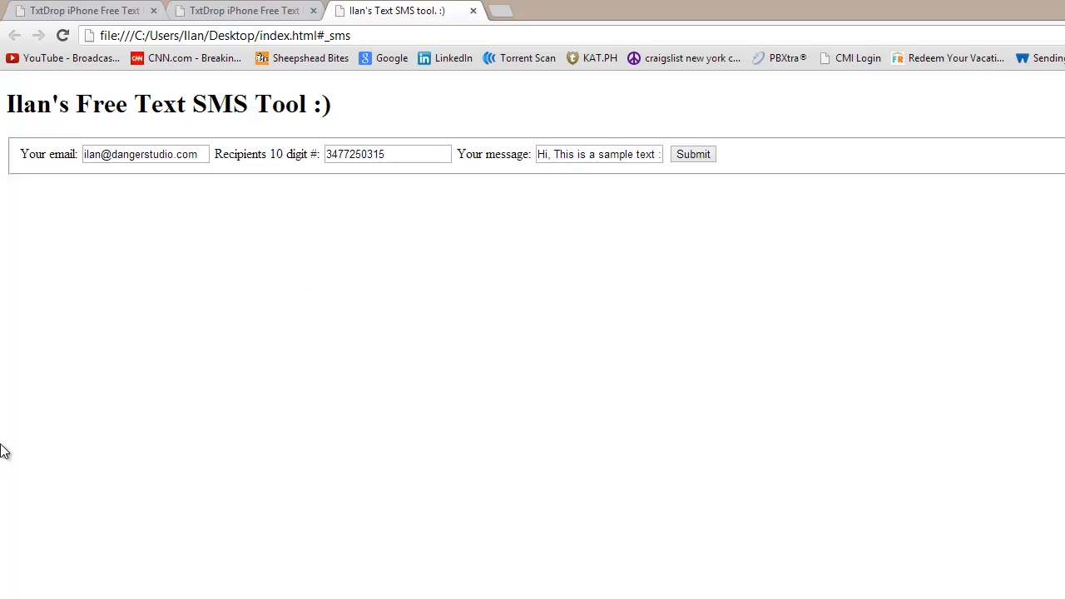
{"action": "left_click", "coordinate": [686, 152]}
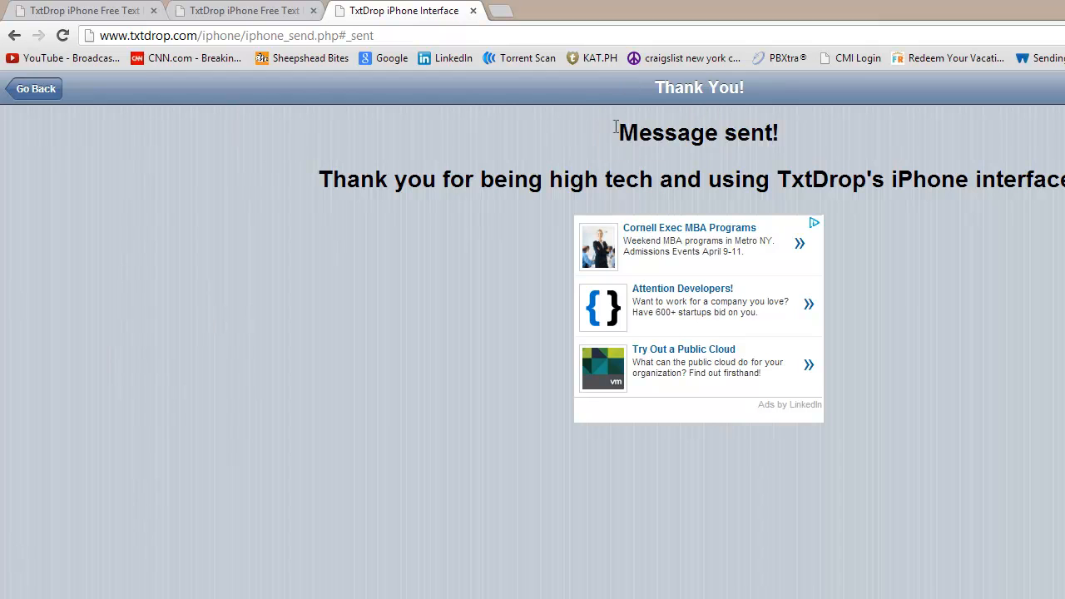
Check the Message sent! confirmation, then go back to the local SMS form.
{"action": "left_click_drag", "start_coordinate": [604, 127], "coordinate": [829, 127]}
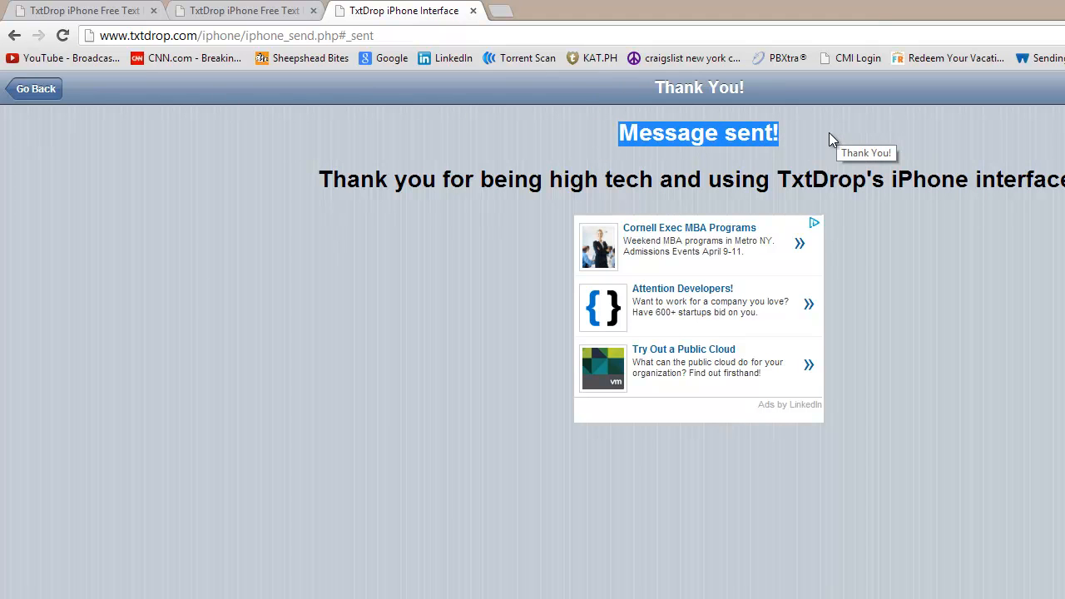
{"action": "left_click", "coordinate": [735, 146]}
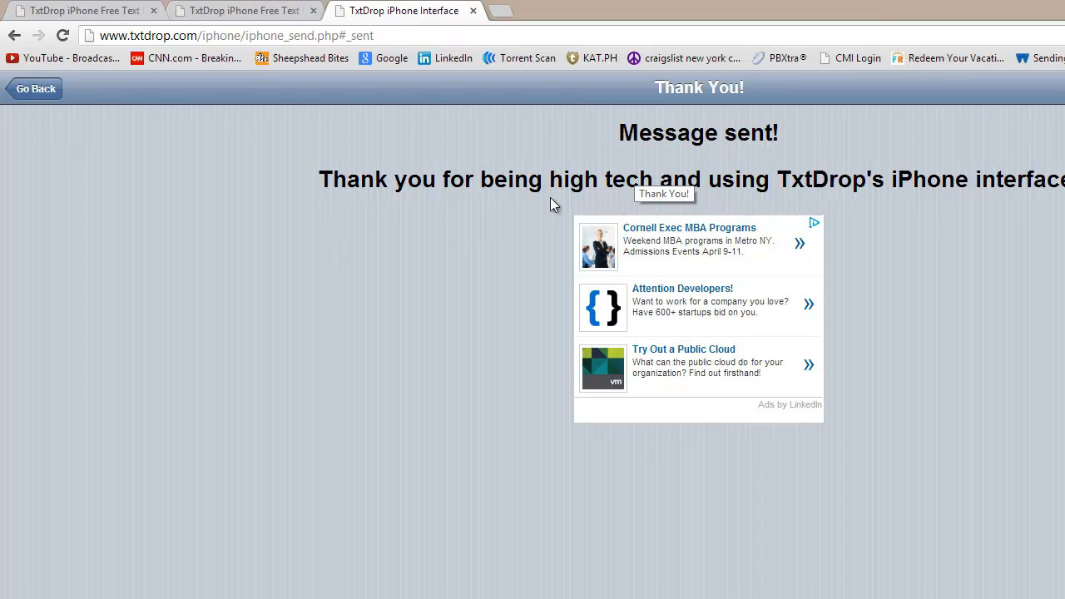
{"action": "key", "text": "alt+Left"}
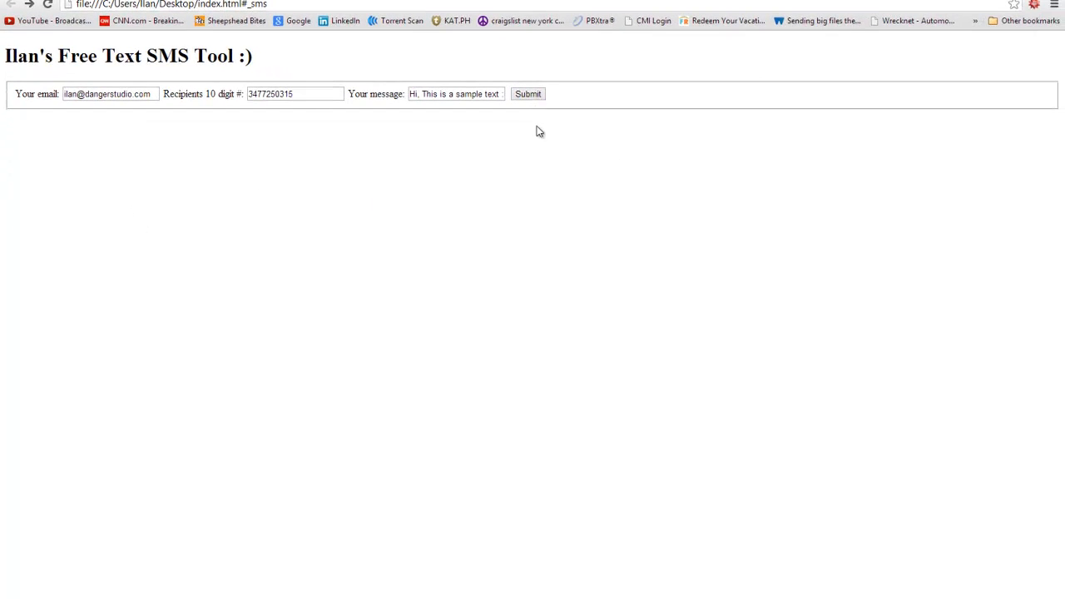
Load txtdrop.com and scroll through its home page.
{"action": "left_click", "coordinate": [162, 4]}
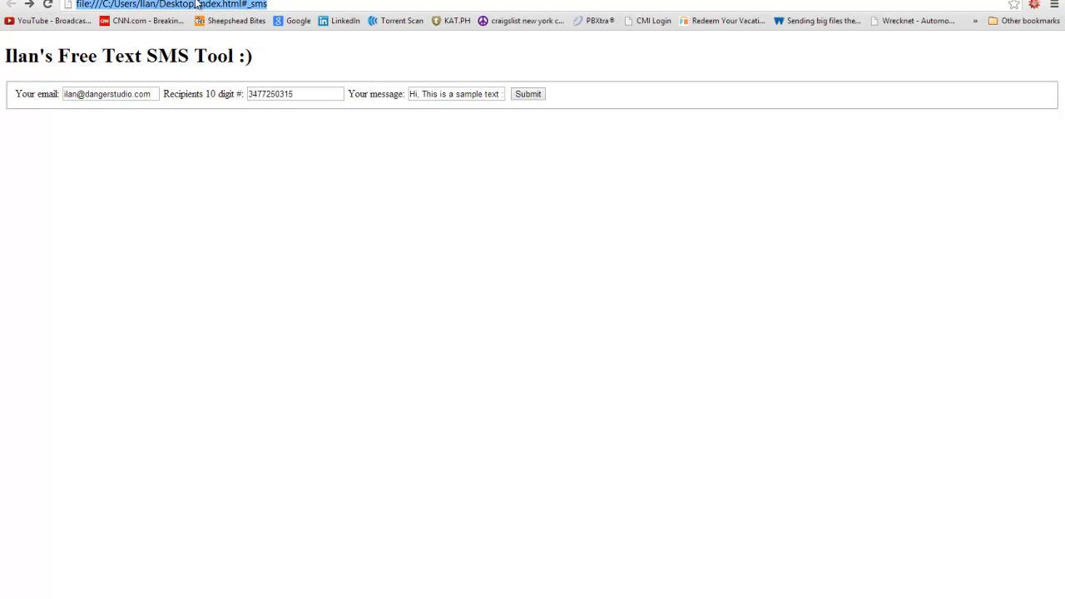
{"action": "type", "text": "txtdrop."}
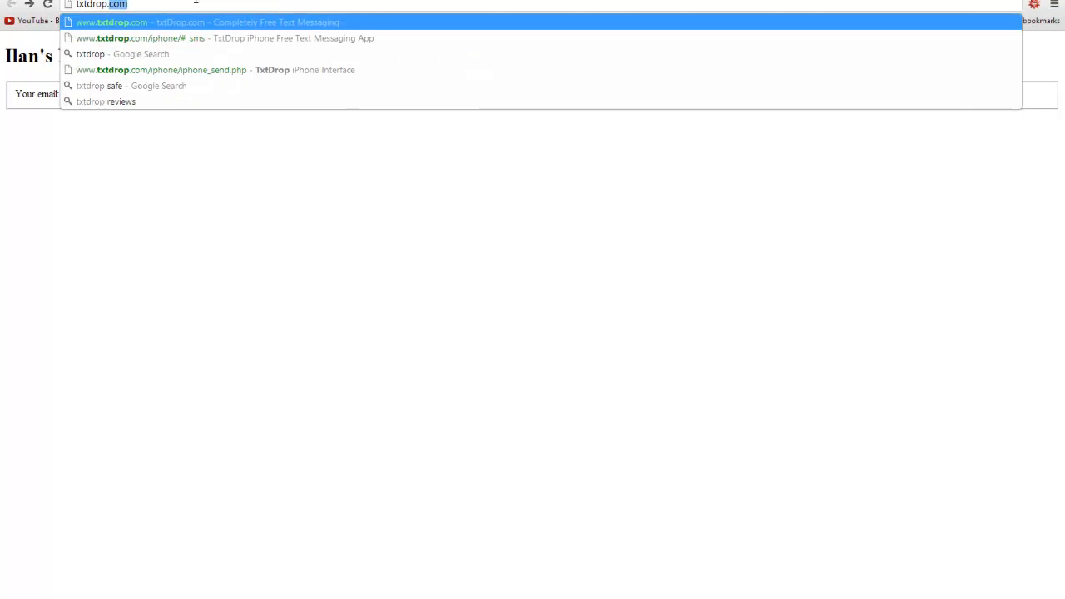
{"action": "type", "text": "com"}
{"action": "key", "text": "Return"}
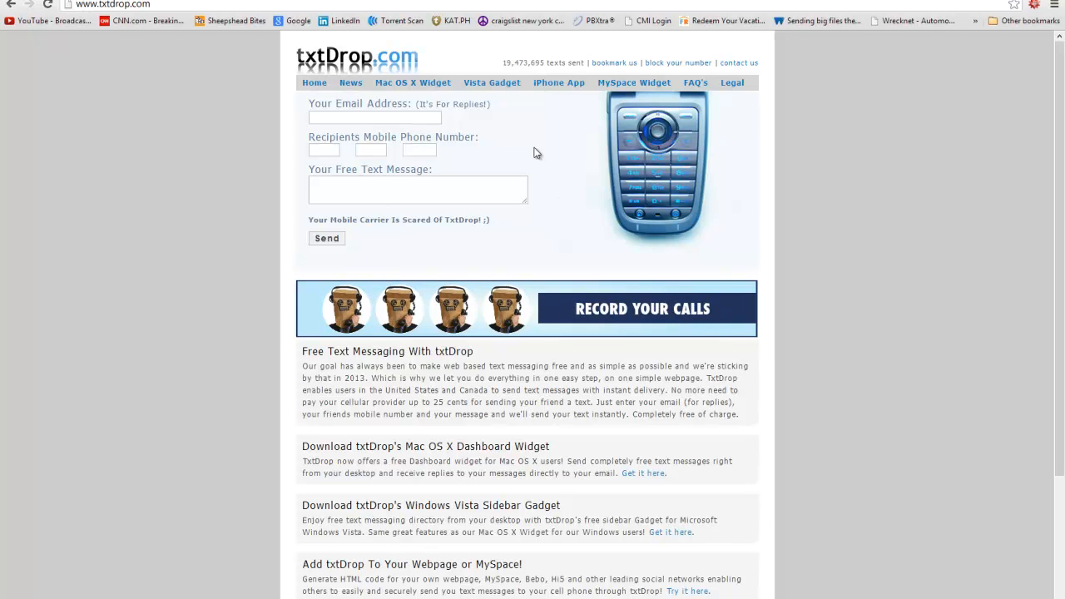
{"action": "scroll", "coordinate": [511, 355], "scroll_direction": "down", "scroll_amount": 2}
{"action": "scroll", "coordinate": [300, 388], "scroll_direction": "up", "scroll_amount": 2}
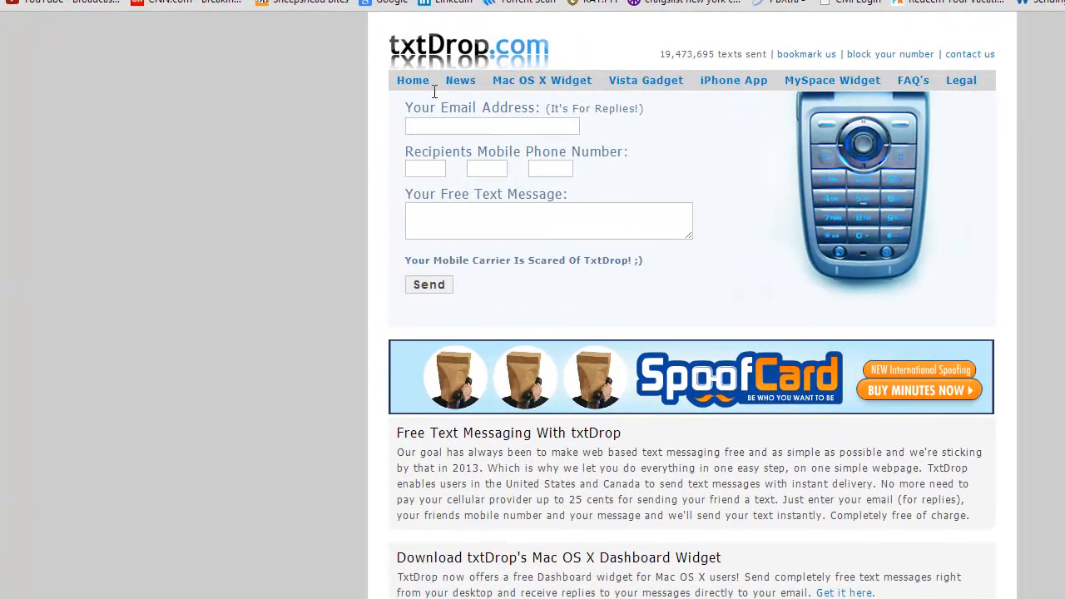
Look over txtDrop's iPhone App page and its mobile messaging form fields.
{"action": "left_click", "coordinate": [362, 119]}
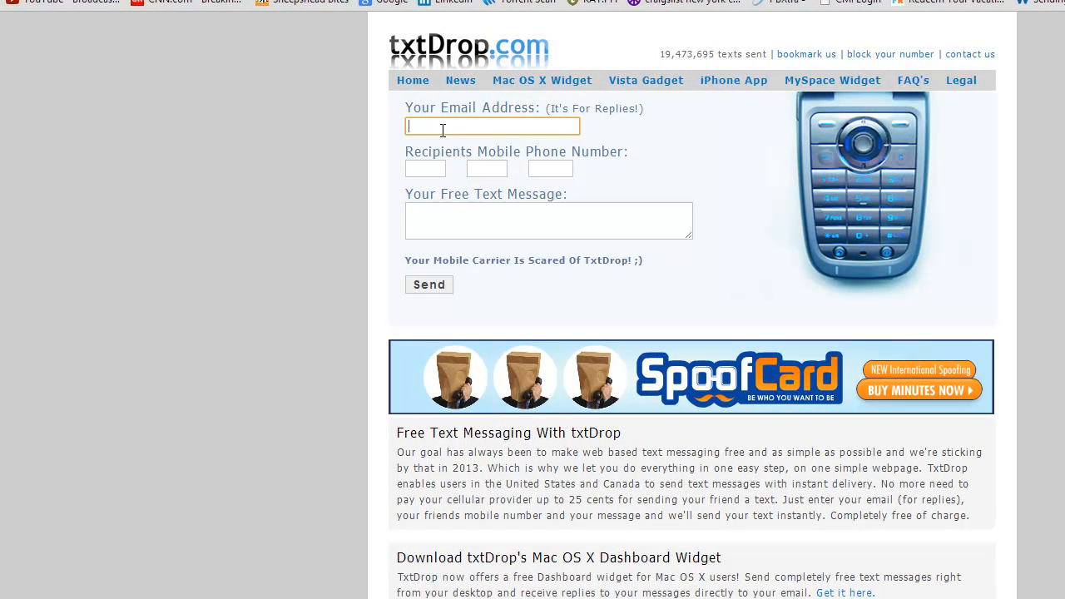
{"action": "left_click", "coordinate": [731, 83]}
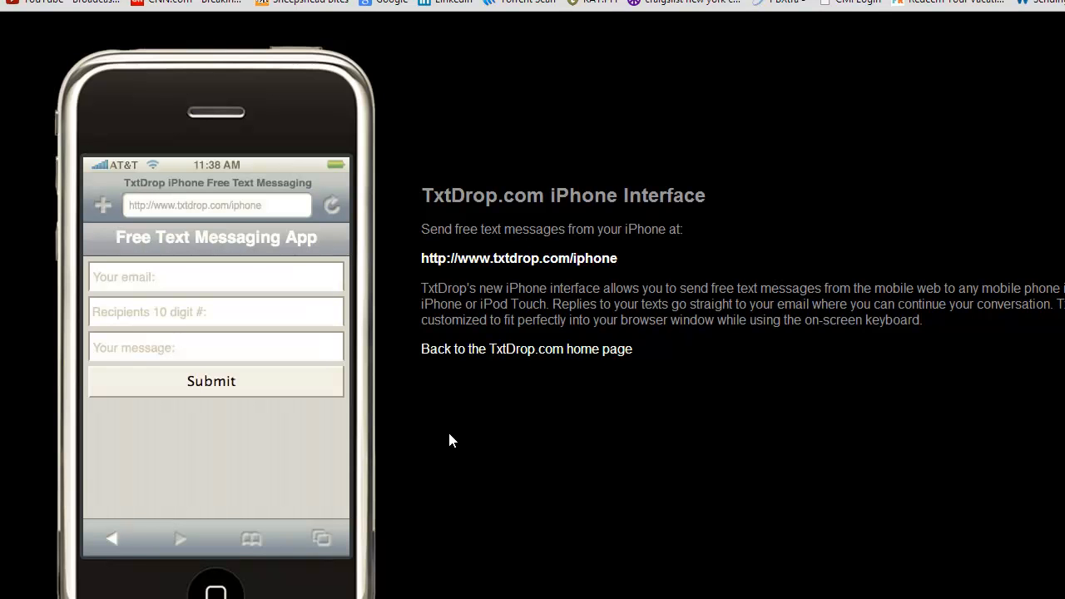
{"action": "left_click", "coordinate": [518, 260]}
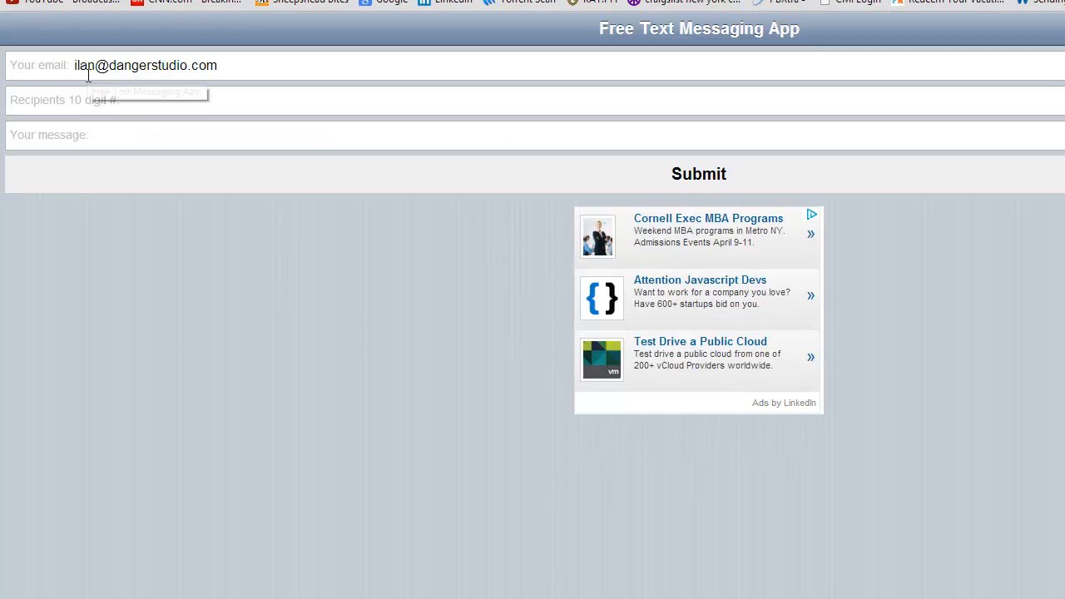
{"action": "left_click_drag", "start_coordinate": [274, 58], "coordinate": [3, 60]}
{"action": "left_click", "coordinate": [405, 237]}
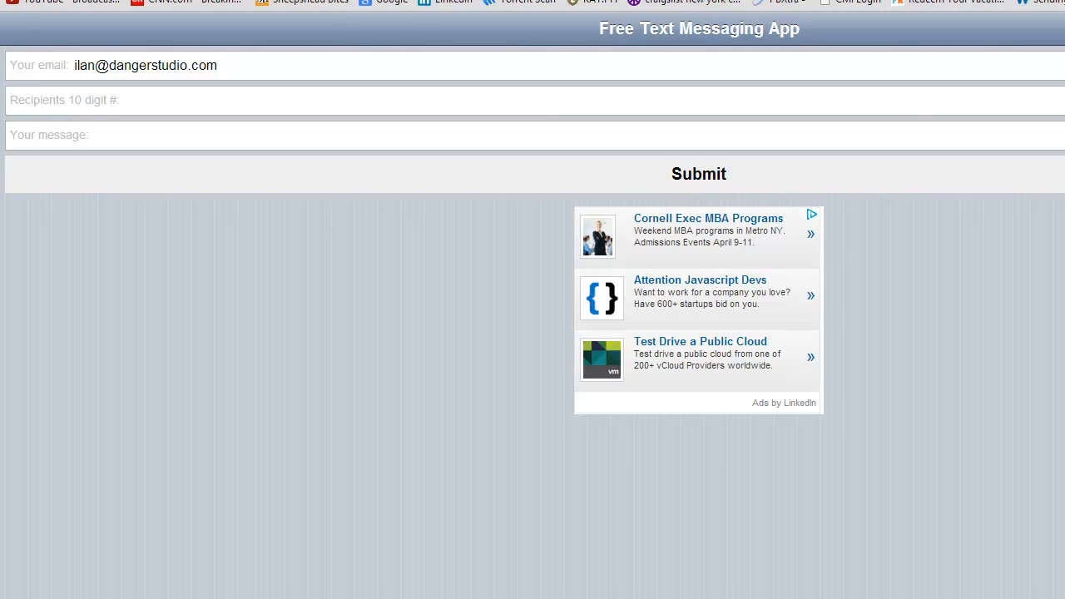
{"action": "left_click", "coordinate": [160, 100]}
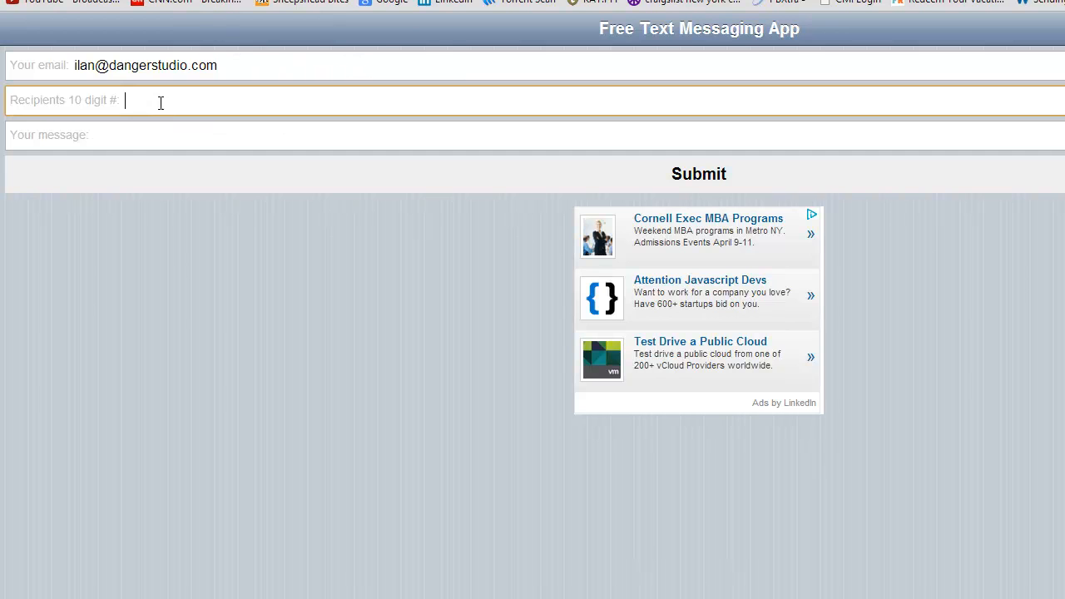
{"action": "left_click", "coordinate": [133, 142]}
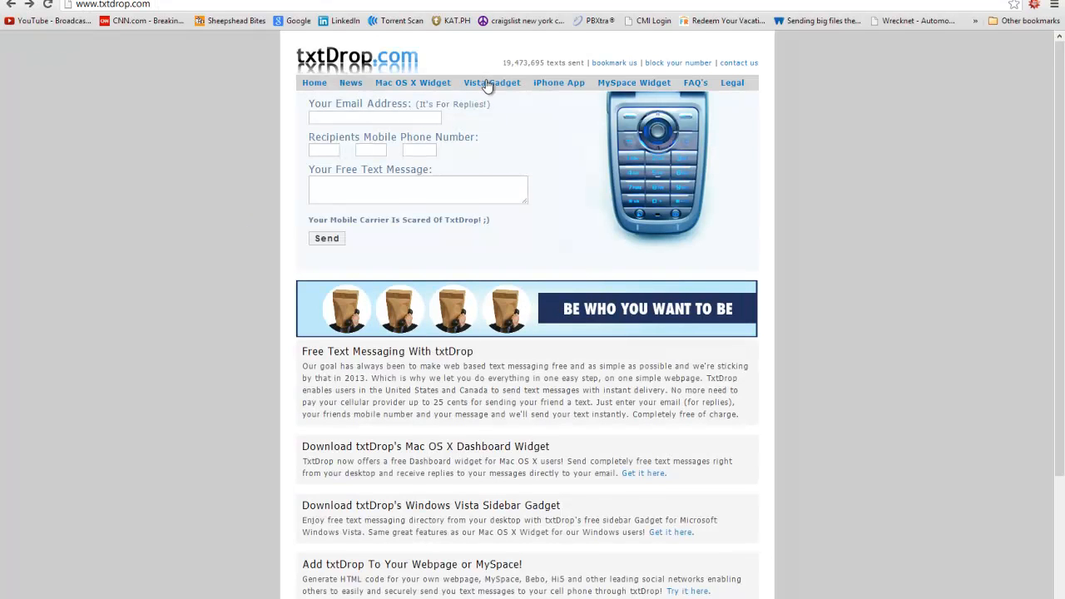
Open the MySpace Widget page, then go back to the local SMS tool page.
{"action": "left_click", "coordinate": [623, 86]}
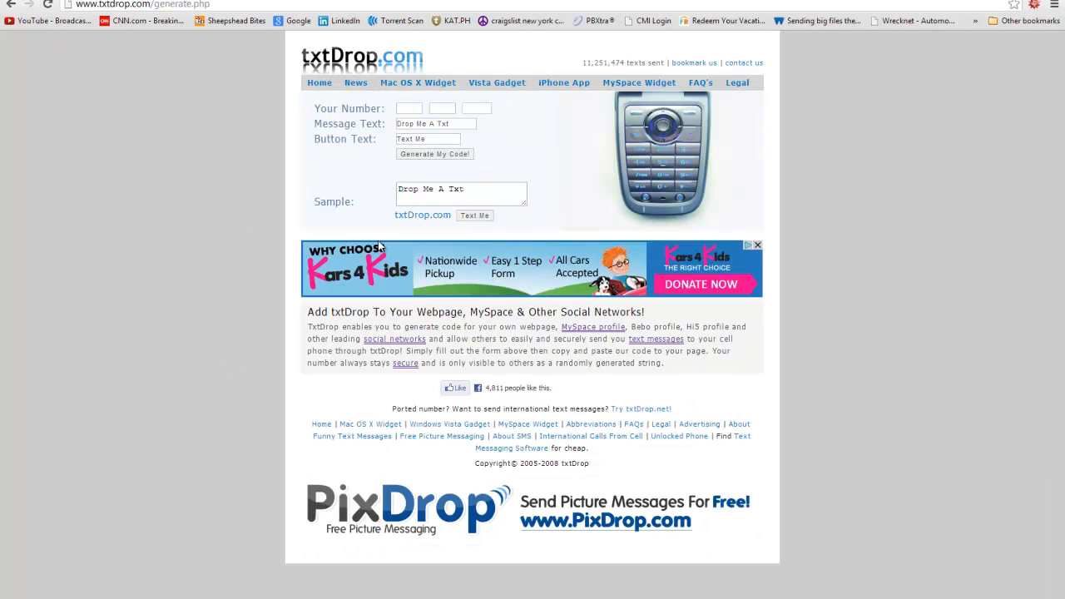
{"action": "key", "text": "alt+Left"}
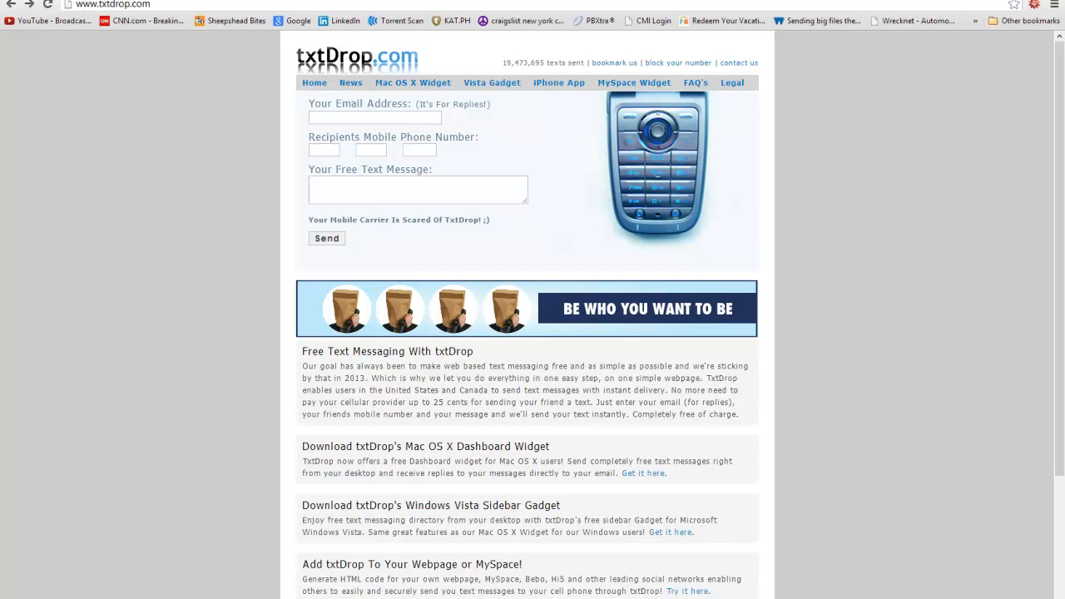
{"action": "key", "text": "alt+Left"}
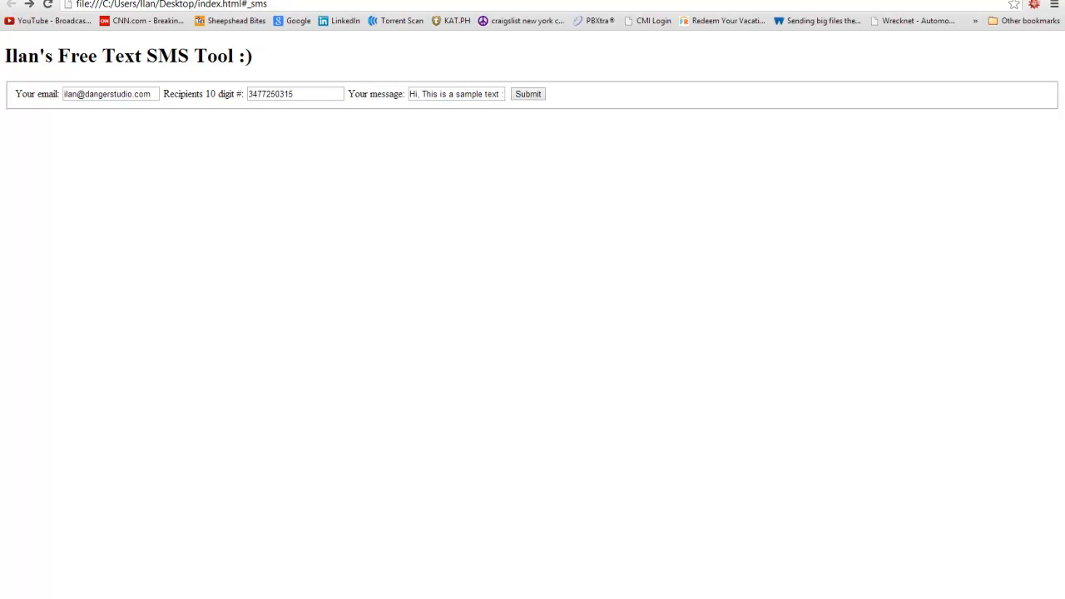
{"action": "key", "text": "alt+Tab"}
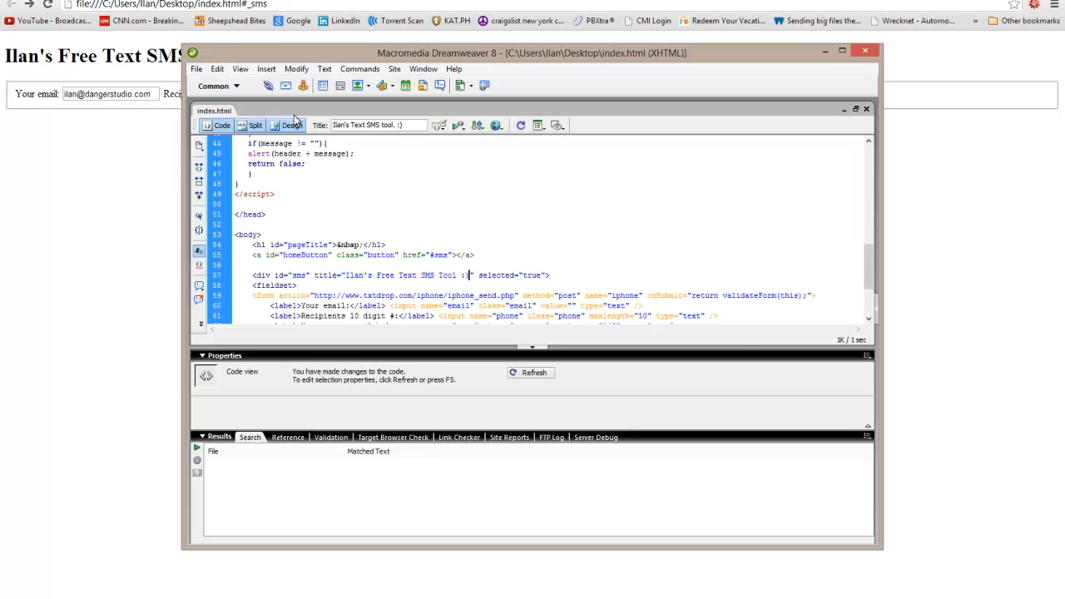
Set the page background to black #000000 in Page Properties.
{"action": "left_click", "coordinate": [292, 124]}
{"action": "right_click", "coordinate": [296, 271]}
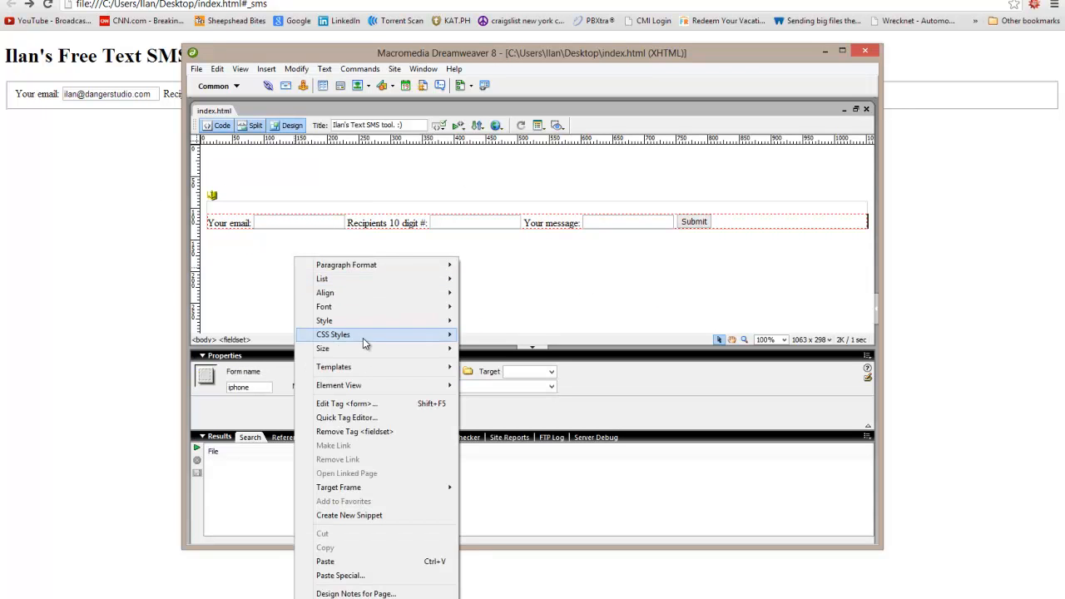
{"action": "left_click", "coordinate": [350, 598]}
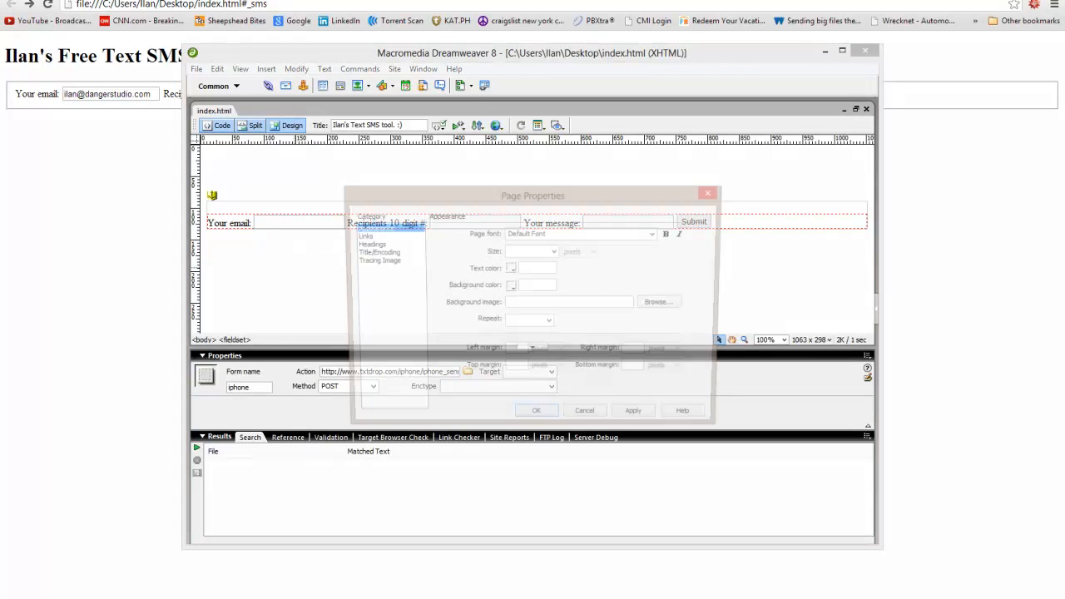
{"action": "left_click", "coordinate": [379, 252]}
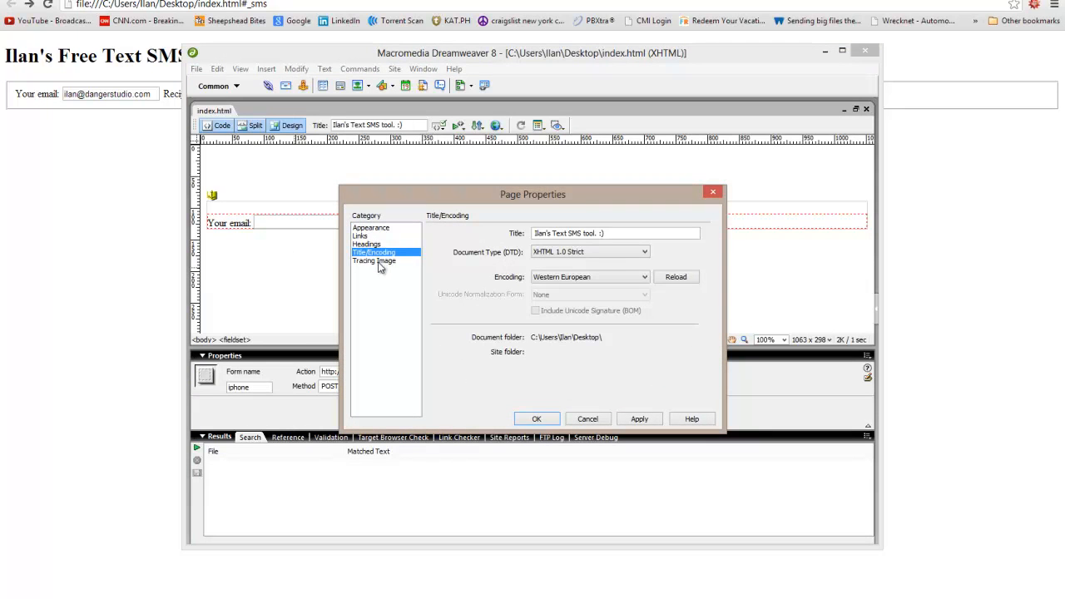
{"action": "left_click", "coordinate": [377, 260]}
{"action": "left_click", "coordinate": [372, 228]}
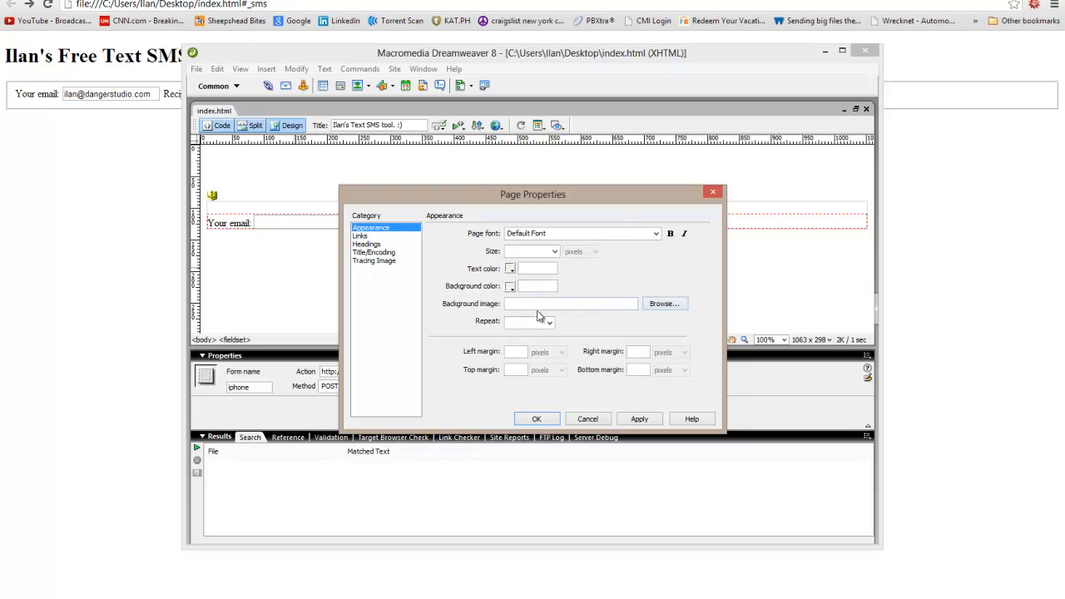
{"action": "left_click", "coordinate": [510, 287]}
{"action": "left_click", "coordinate": [513, 314]}
{"action": "left_click", "coordinate": [652, 422]}
{"action": "left_click", "coordinate": [537, 419]}
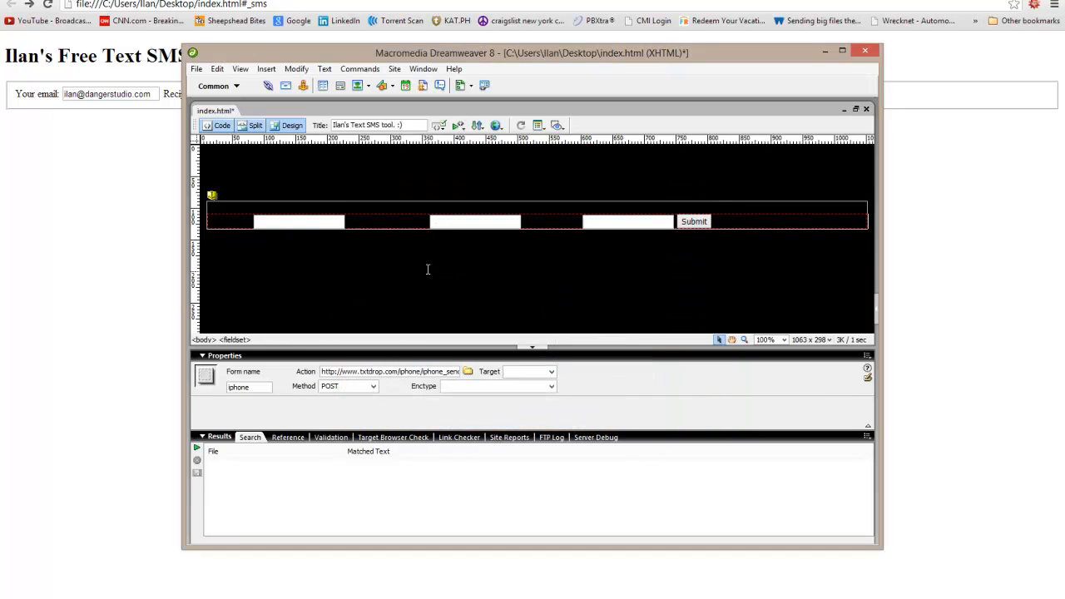
Apply a text colour to the top of the page through the first form field.
{"action": "left_click_drag", "start_coordinate": [330, 172], "coordinate": [427, 210]}
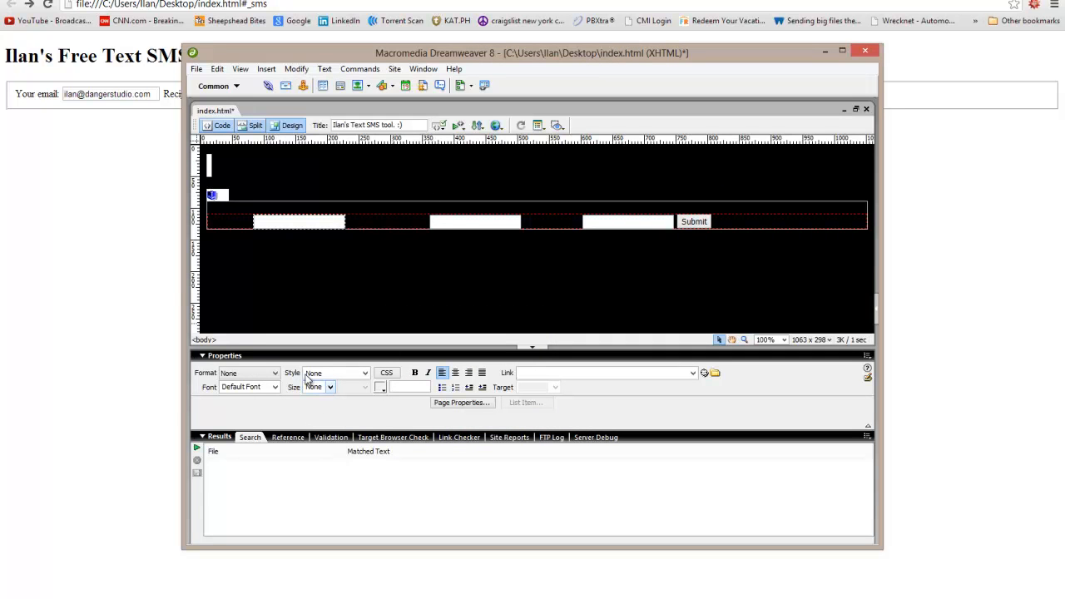
{"action": "left_click", "coordinate": [383, 388]}
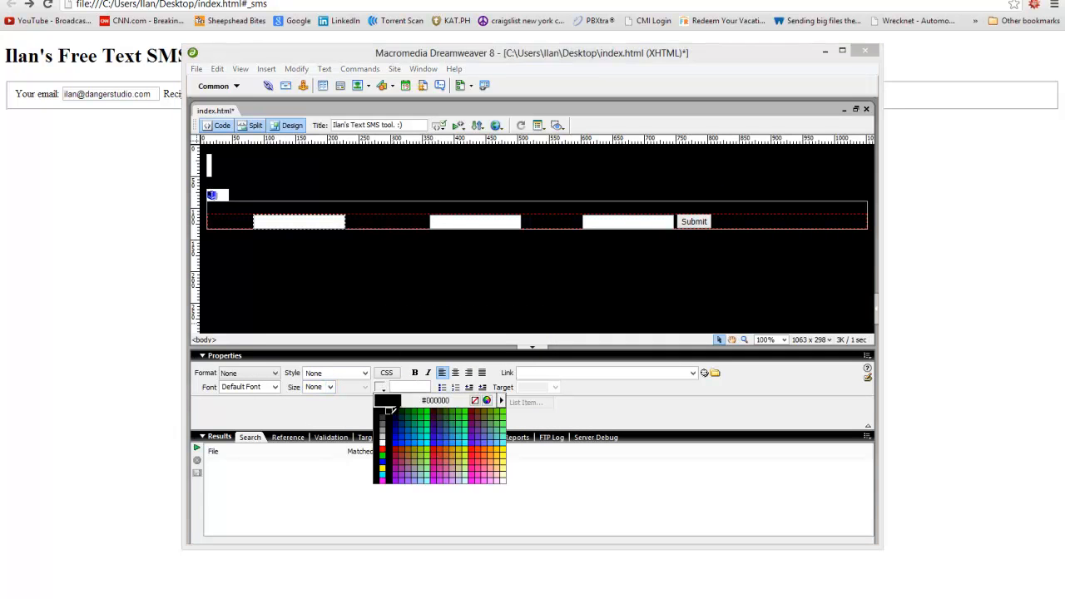
{"action": "left_click", "coordinate": [382, 449]}
{"action": "left_click", "coordinate": [281, 164]}
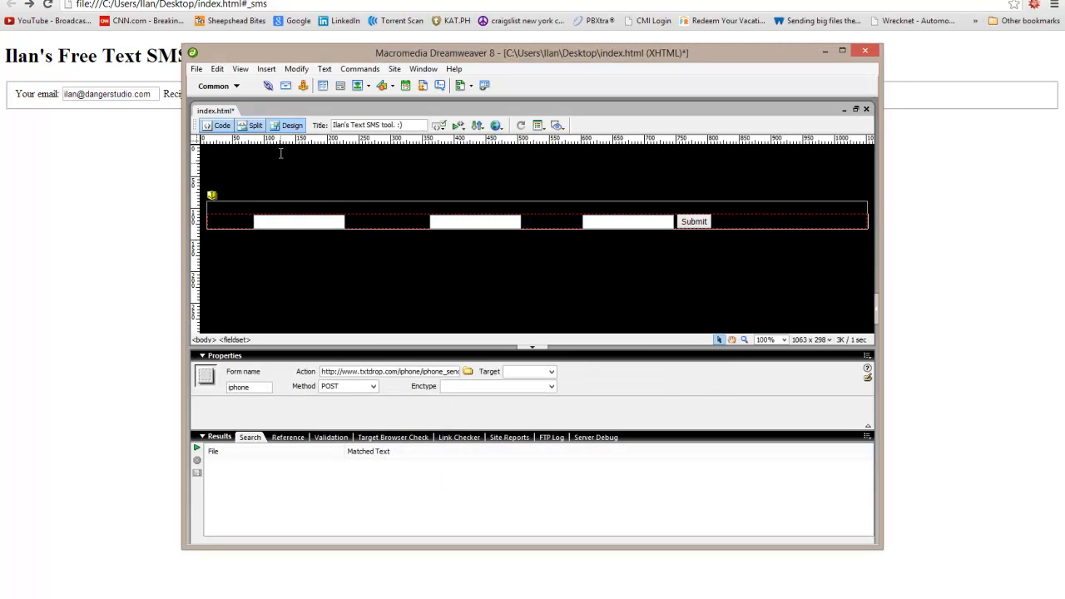
{"action": "left_click", "coordinate": [215, 126]}
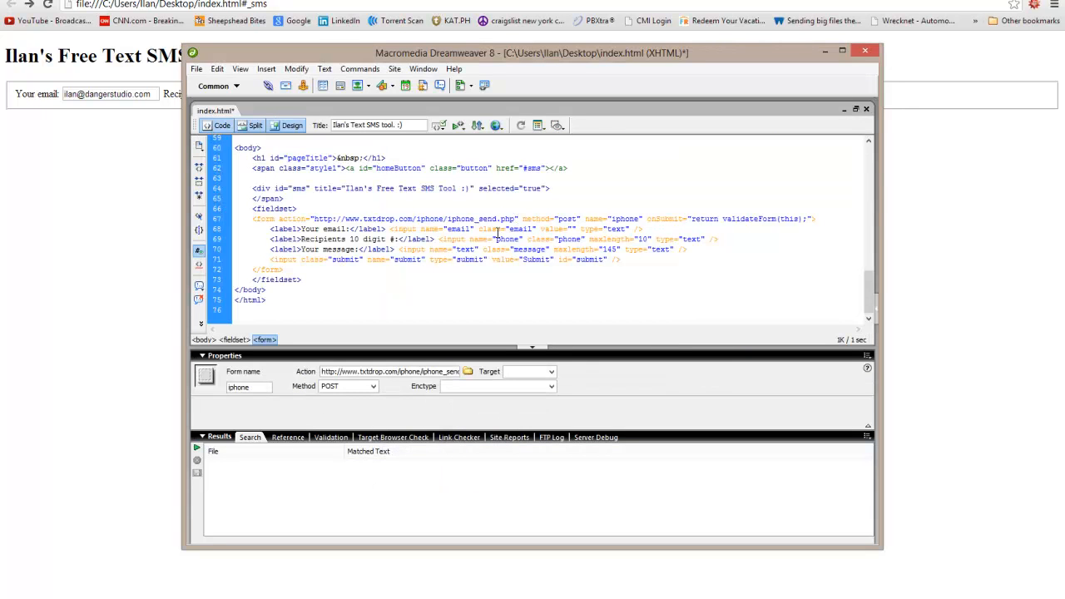
Inspect the sms div line in the source and in Design view, then return to the browser.
{"action": "scroll", "coordinate": [498, 233], "scroll_direction": "up", "scroll_amount": 1}
{"action": "left_click", "coordinate": [278, 219]}
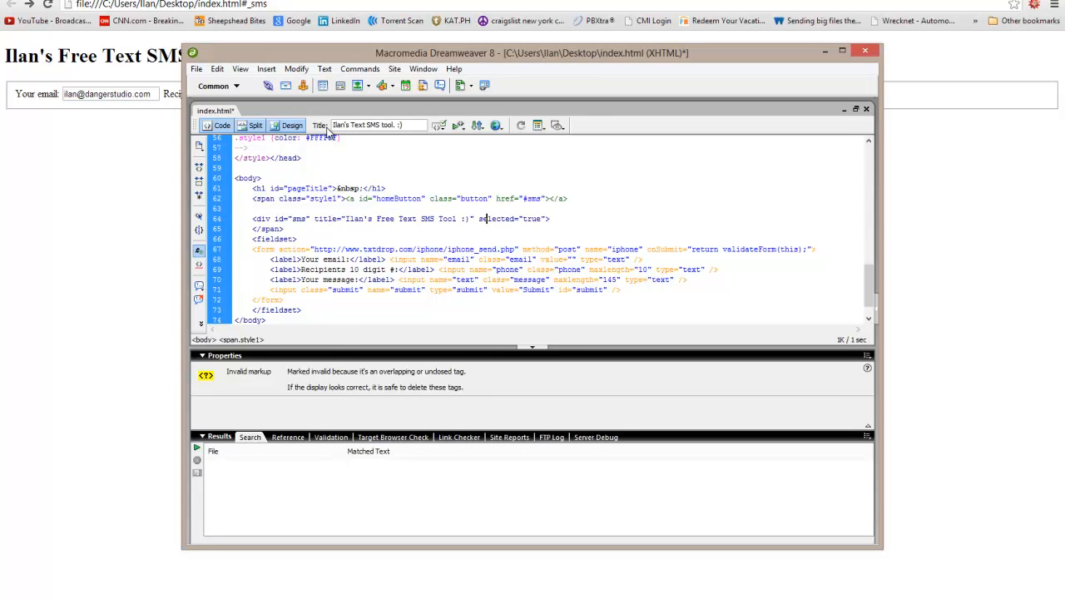
{"action": "left_click", "coordinate": [287, 126]}
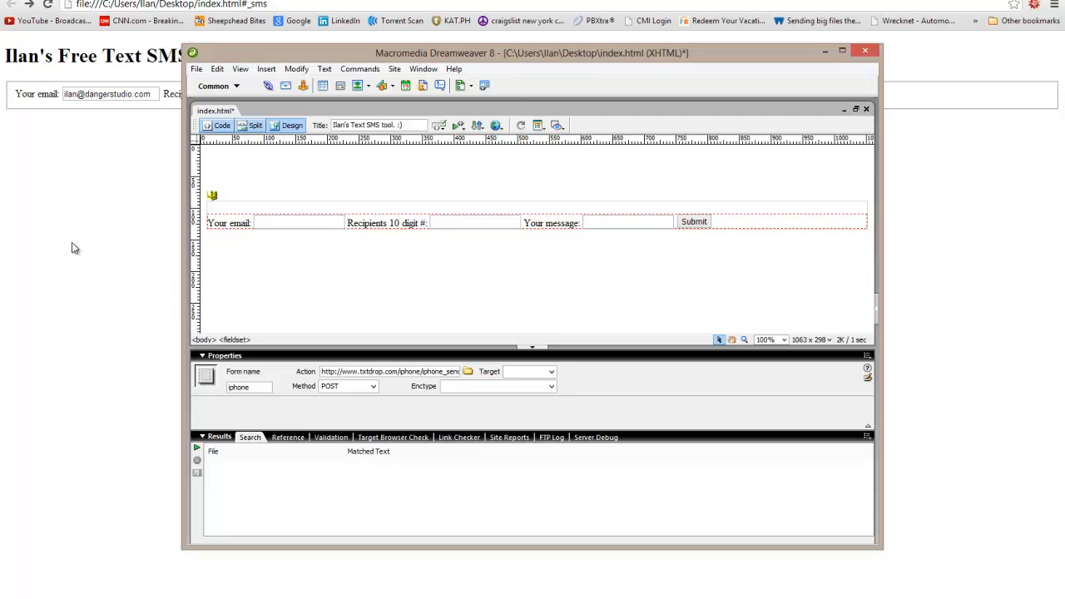
{"action": "left_click", "coordinate": [78, 249]}
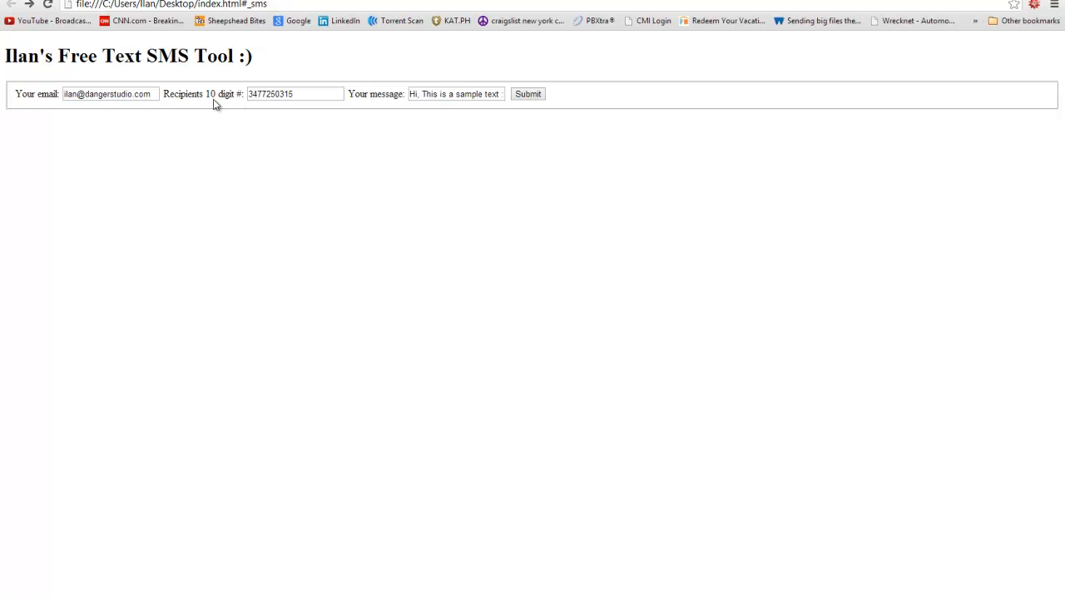
{"action": "left_click", "coordinate": [204, 4]}
{"action": "type", "text": "txtdrop.com\\"}
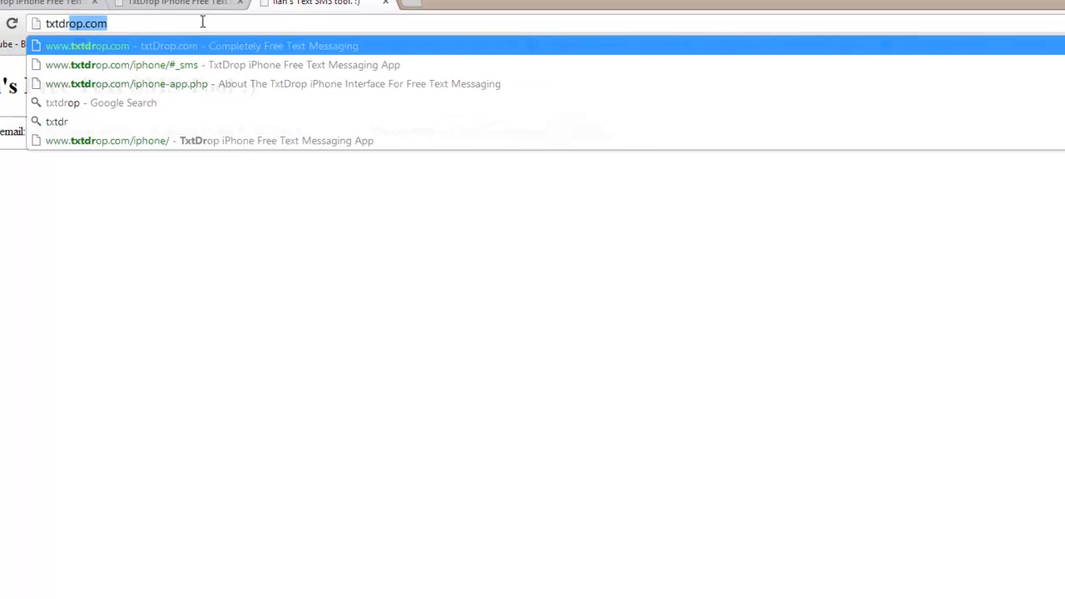
{"action": "key", "text": "Return"}
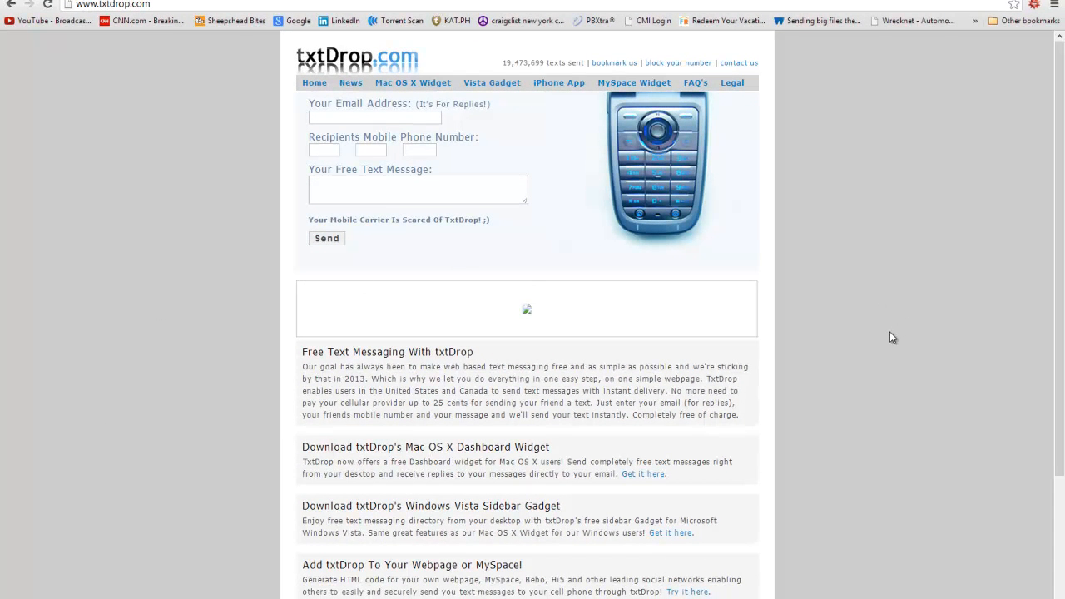
{"action": "left_click_drag", "start_coordinate": [889, 331], "coordinate": [42, 94]}
{"action": "left_click", "coordinate": [184, 292]}
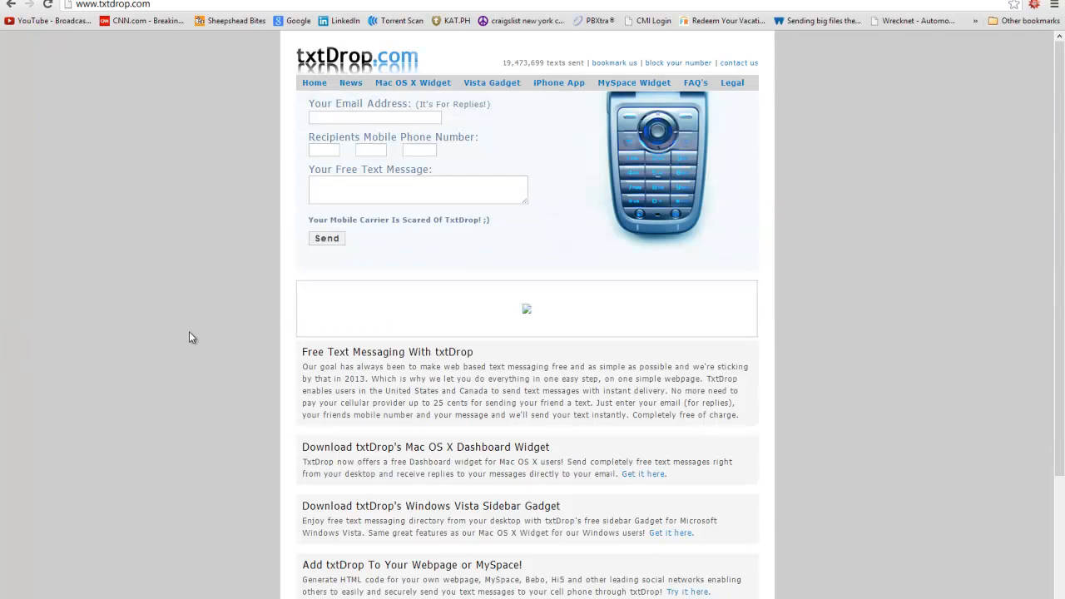